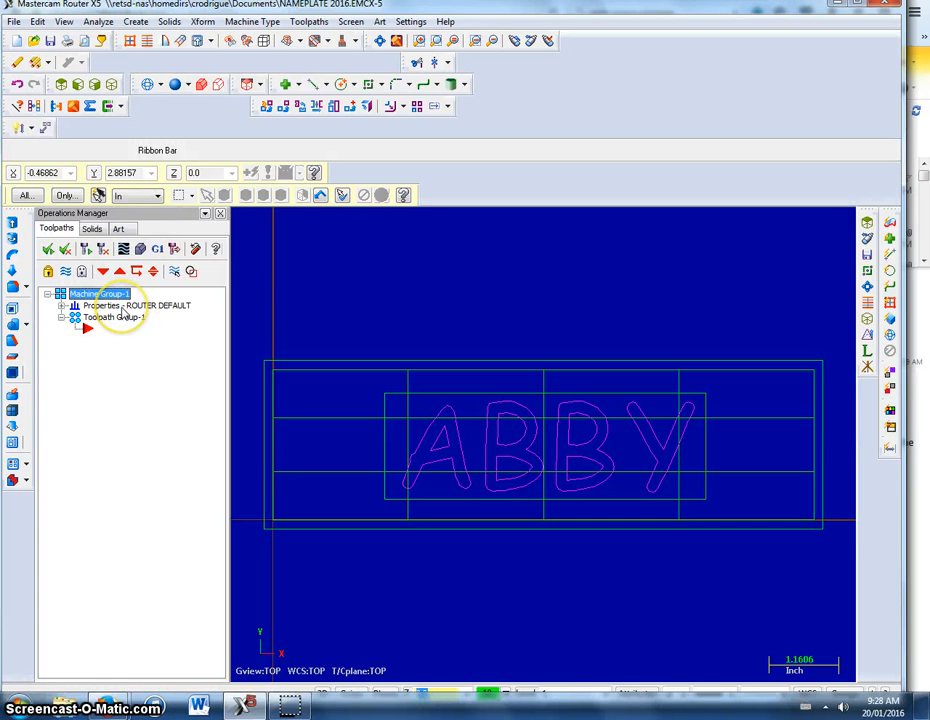
- Add a machine group for the Larken Camtool router and delete the default router machine group
left_click(253, 21)
mouse_move(245, 94)
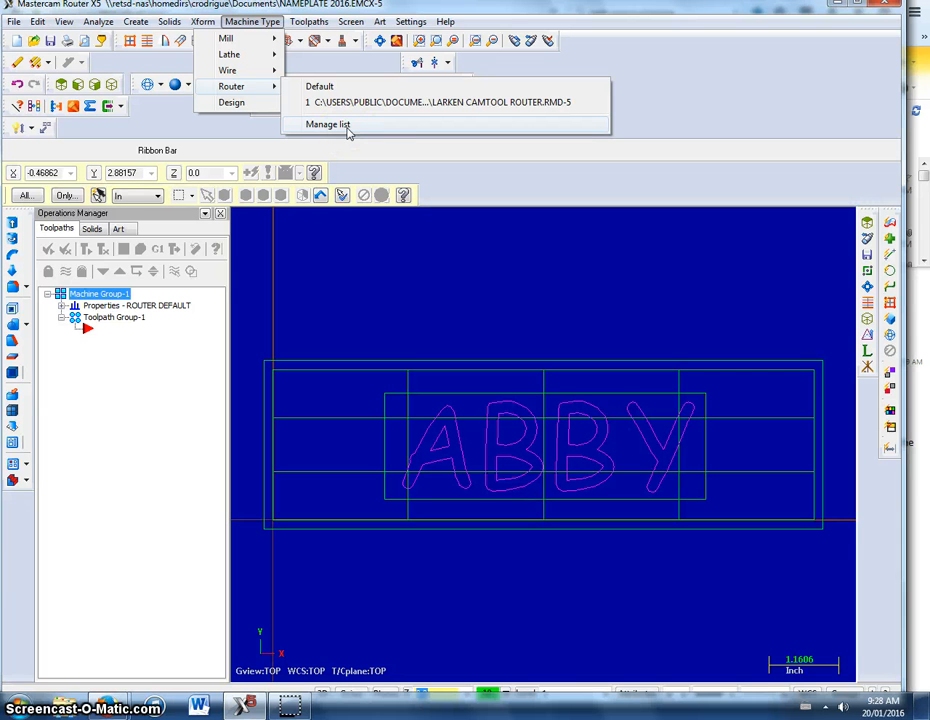
left_click(352, 105)
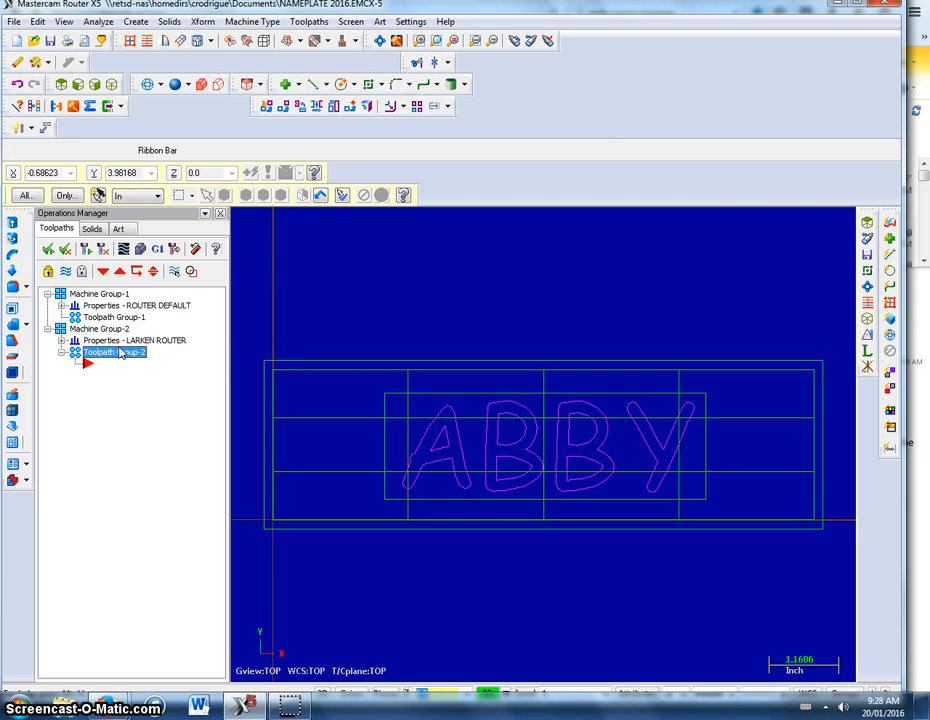
left_click(110, 355)
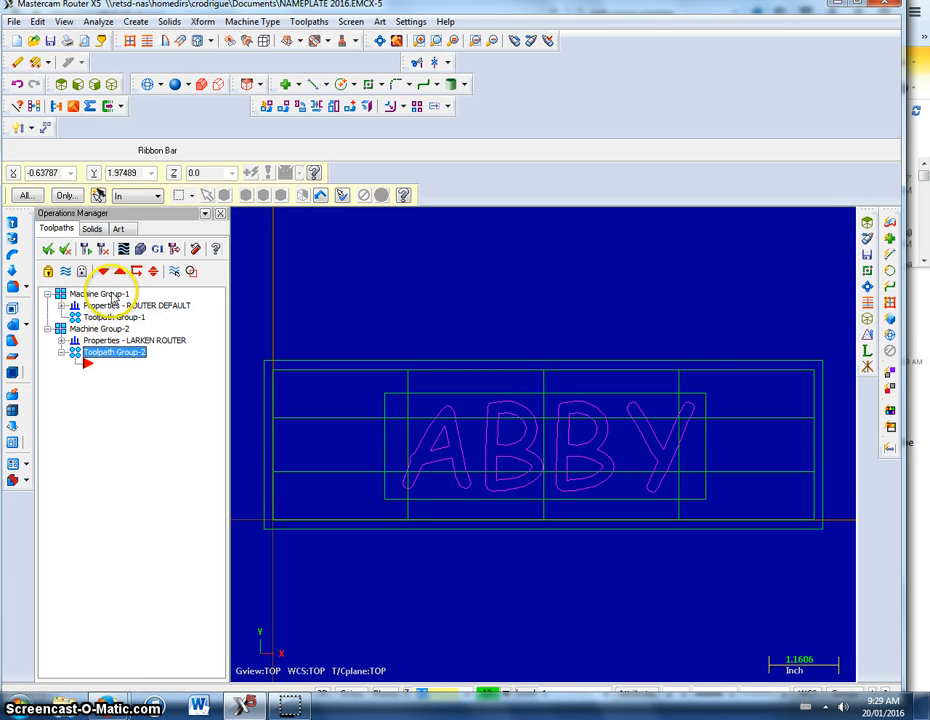
left_click(100, 293)
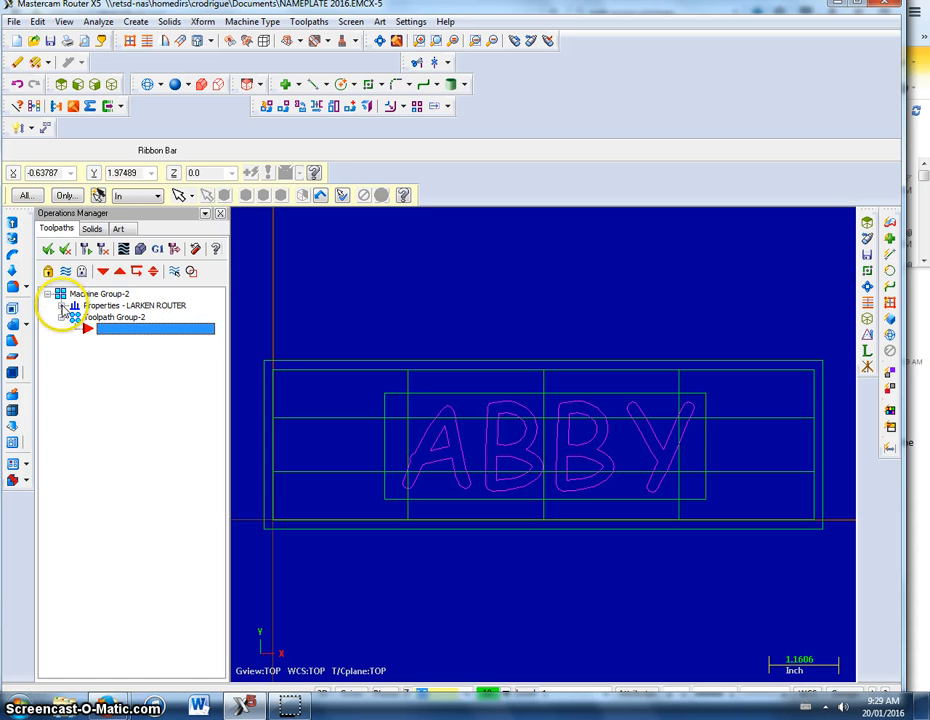
- Define rectangular stock of Y 2.5, X 9 and Z 0.75, with the stock origin at the block's upper left corner
left_click(62, 306)
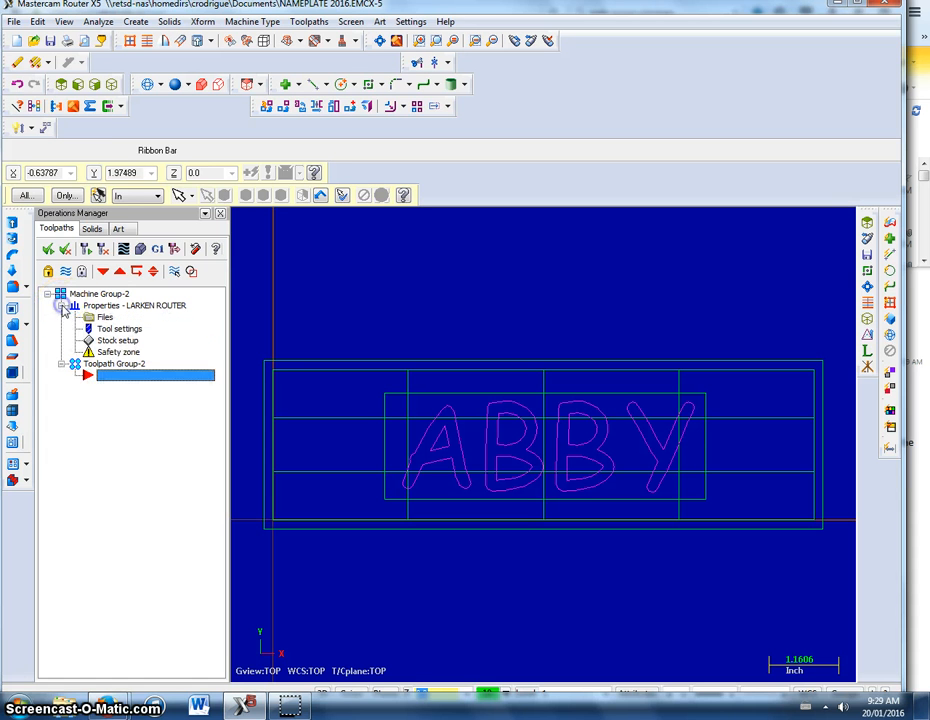
left_click(140, 346)
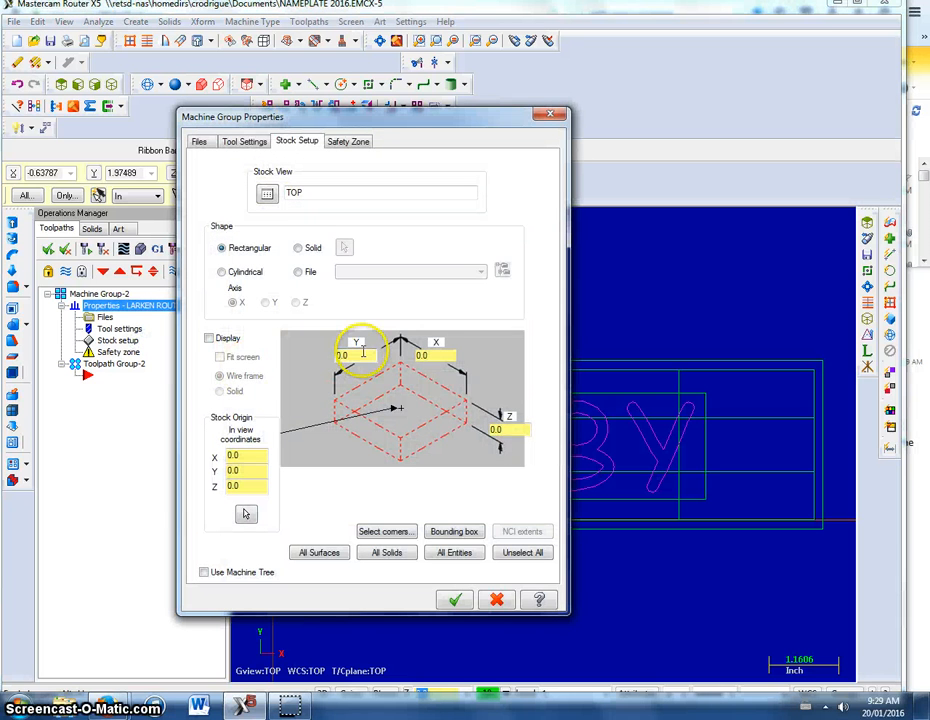
left_click_drag(358, 357, 301, 355)
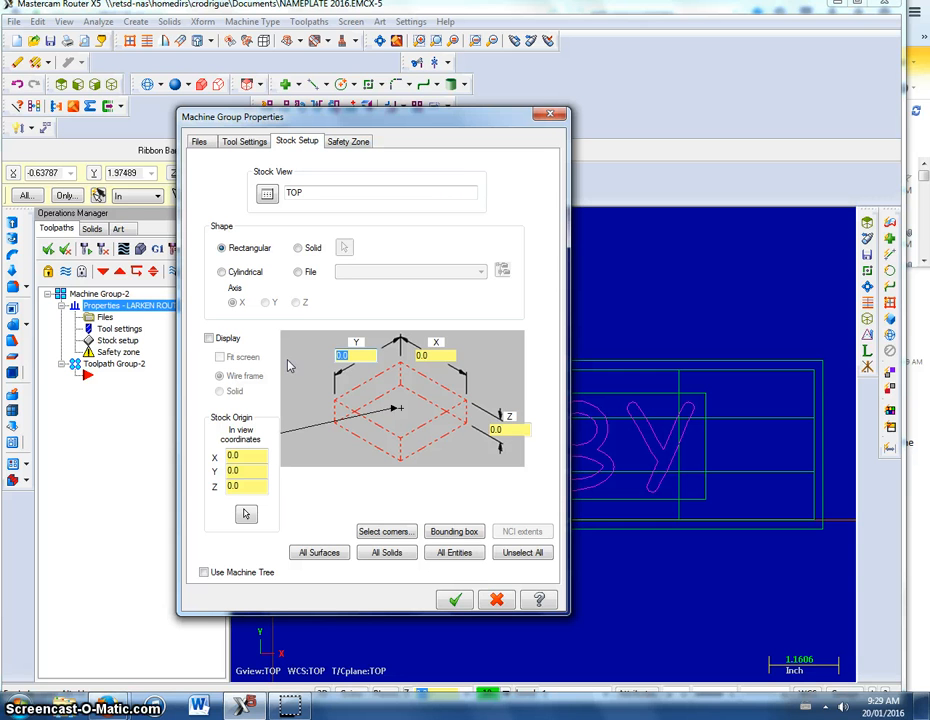
type("2.5")
left_click(467, 375)
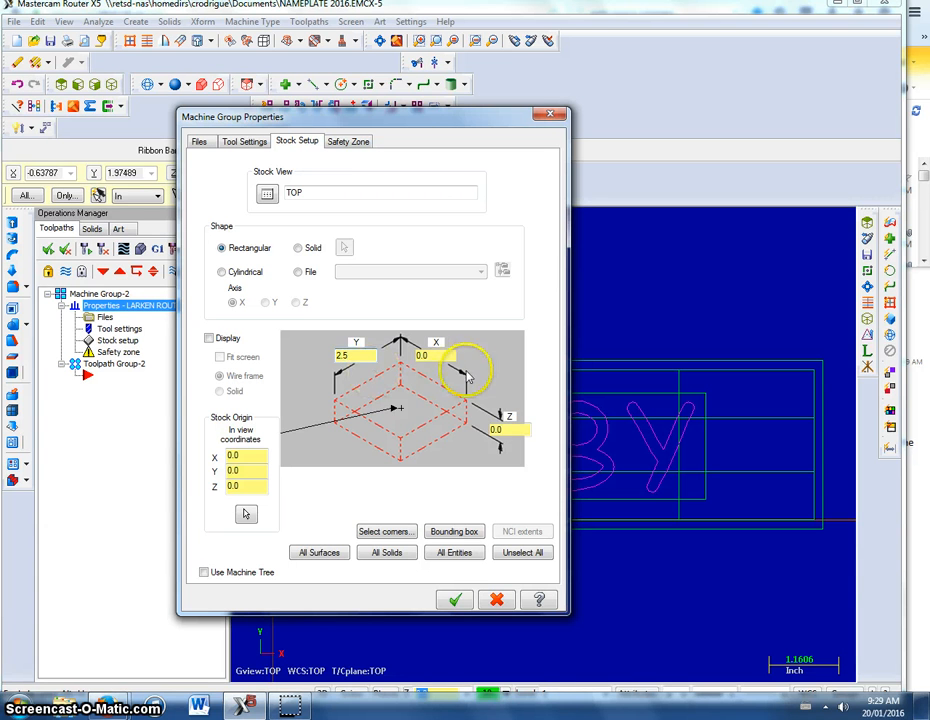
double_click(437, 355)
type("9")
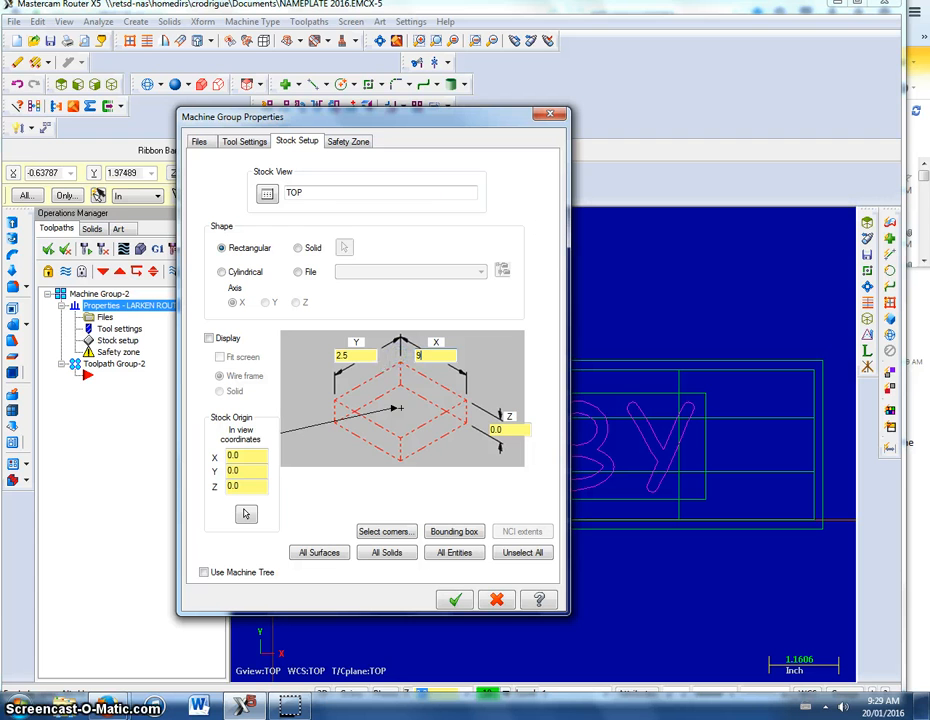
double_click(490, 429)
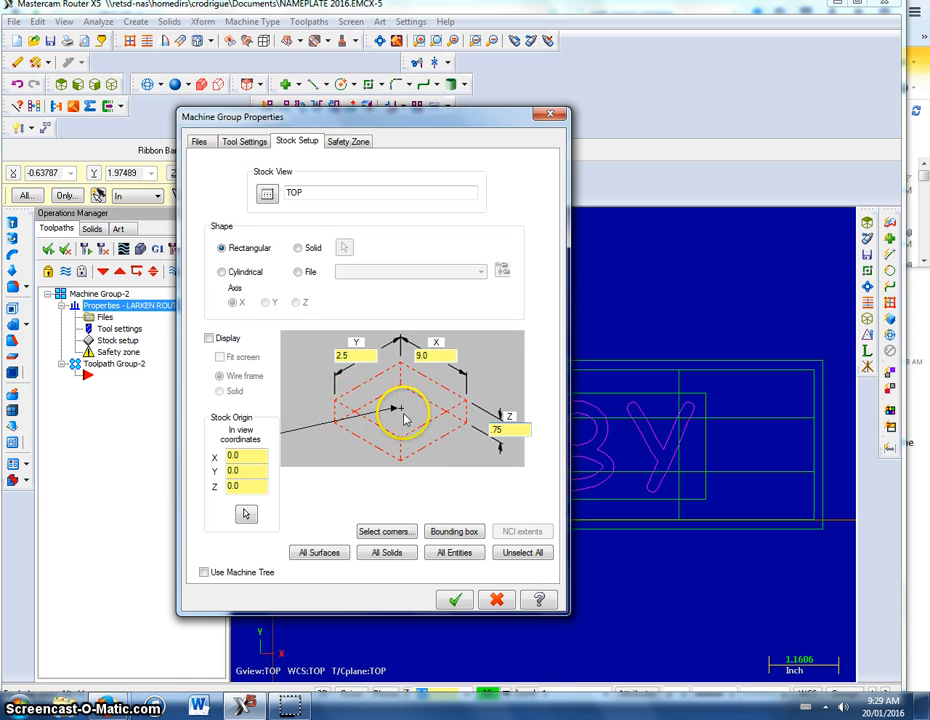
left_click_drag(399, 410, 338, 407)
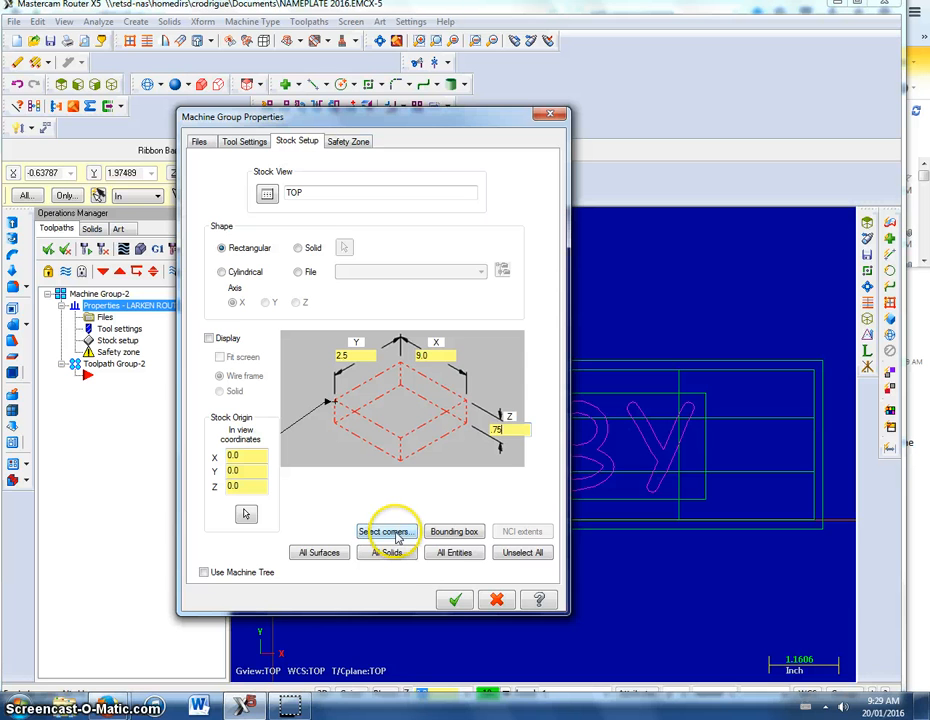
left_click(456, 600)
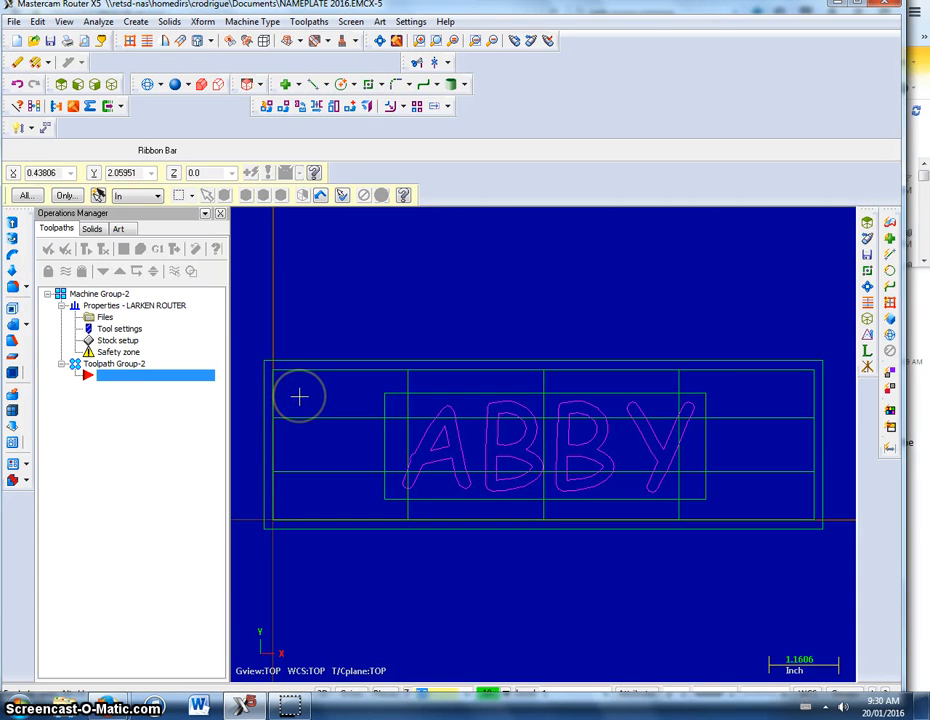
- Start a Pocket toolpath with NC name NAMEPLATE 2016 and chain the outermost rectangle in C-plane mode
left_click(312, 24)
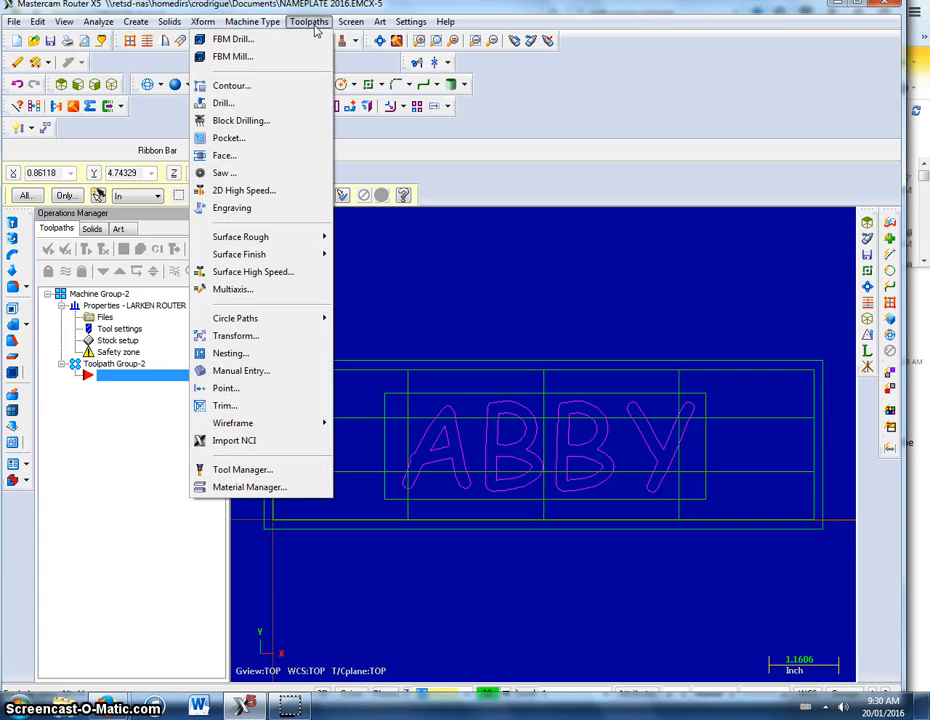
left_click(297, 140)
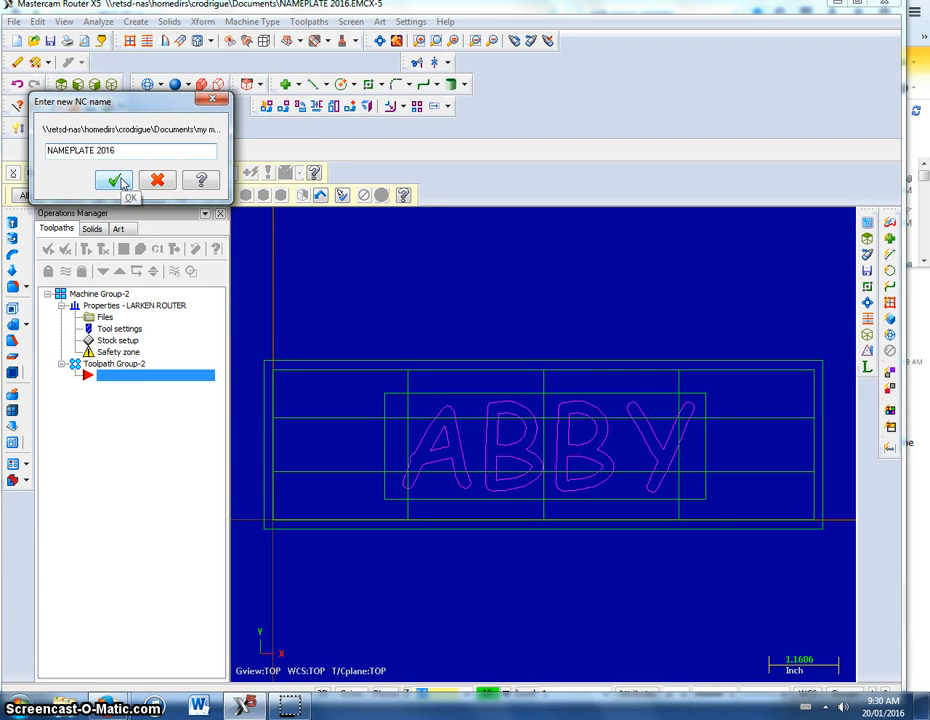
left_click(117, 180)
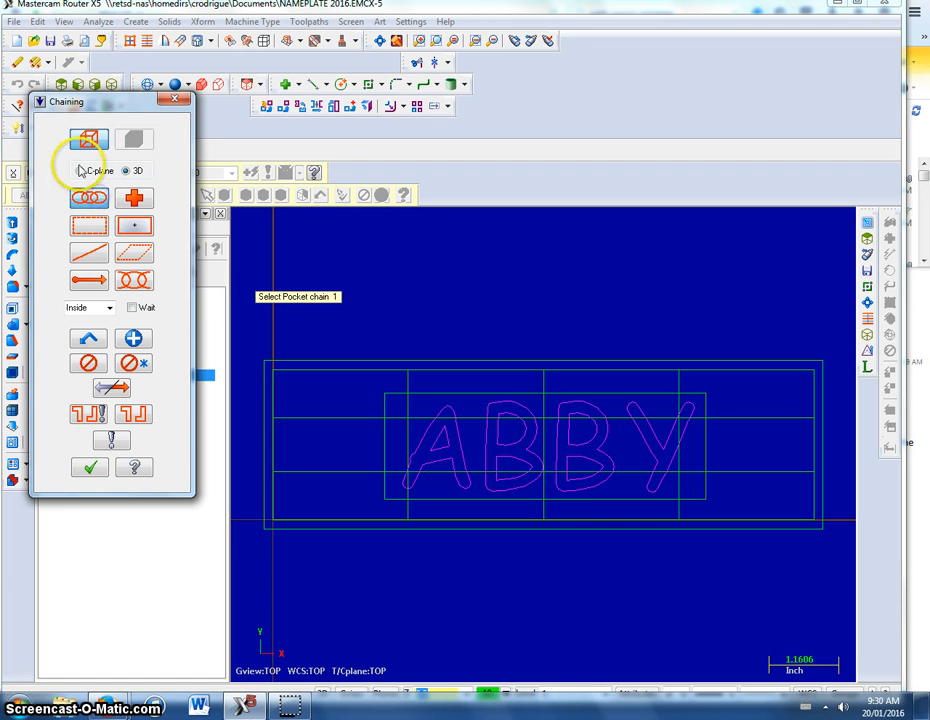
left_click(79, 170)
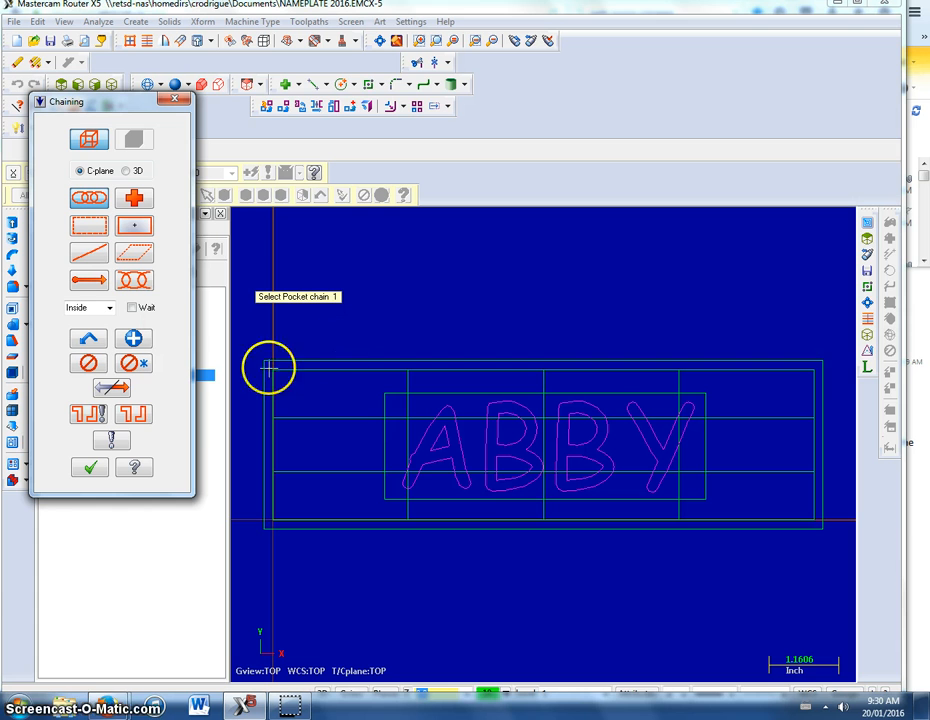
left_click(104, 307)
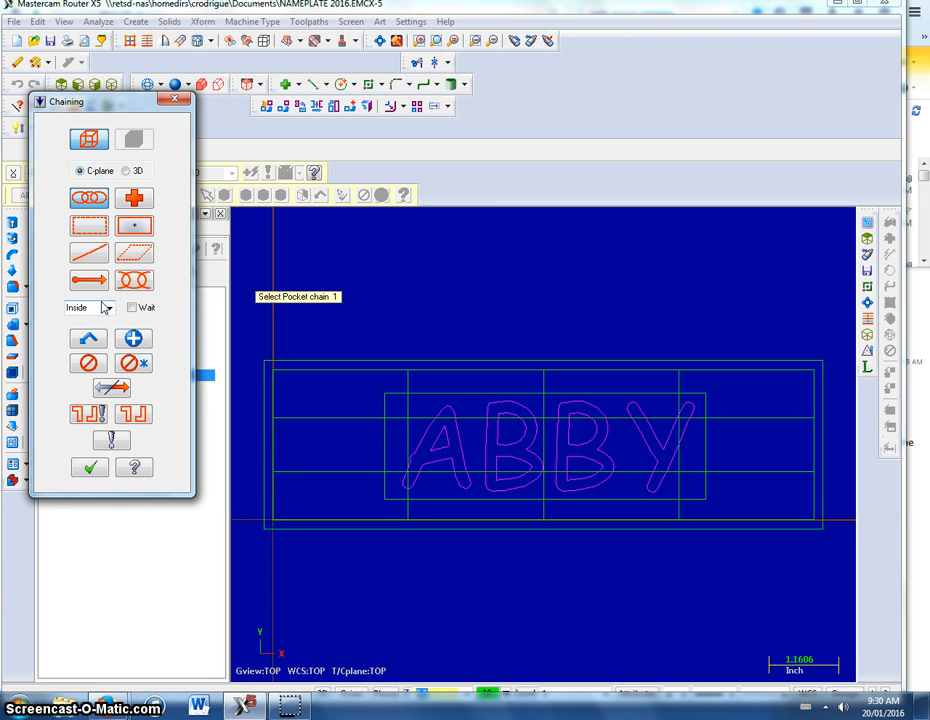
left_click(264, 391)
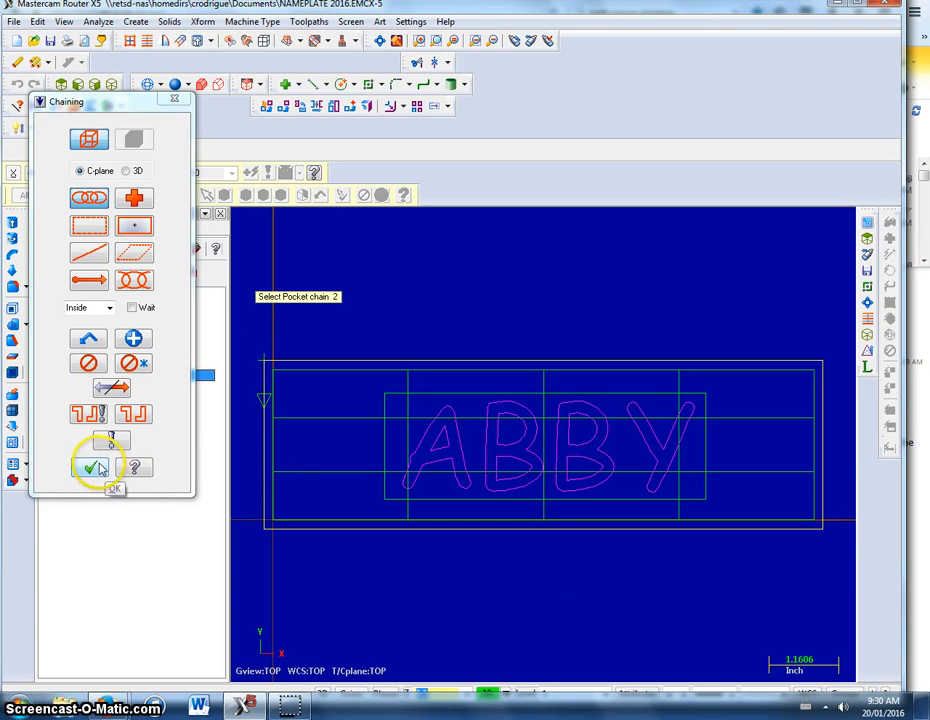
- Add the outer and inner outlines of all four letters to the pocket chains and accept the selection
left_click(137, 341)
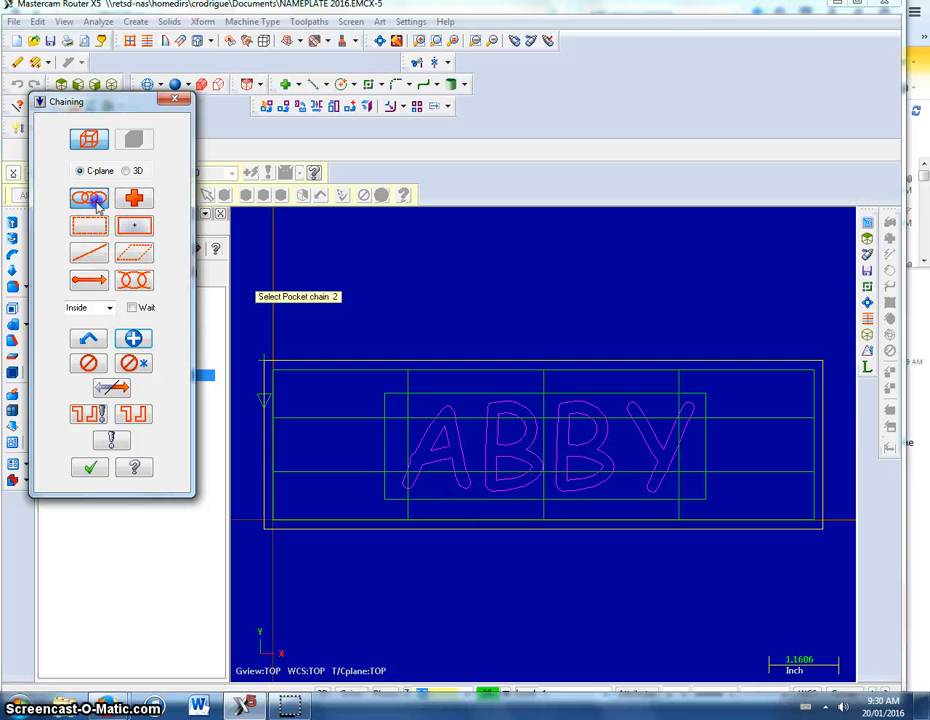
left_click(420, 447)
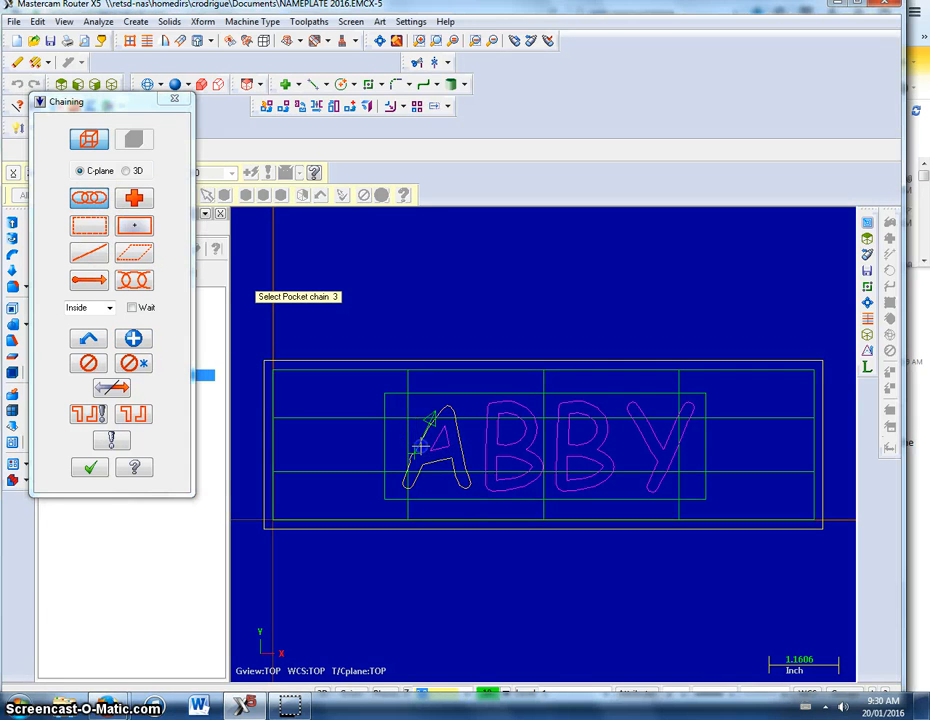
left_click(421, 443)
left_click(491, 447)
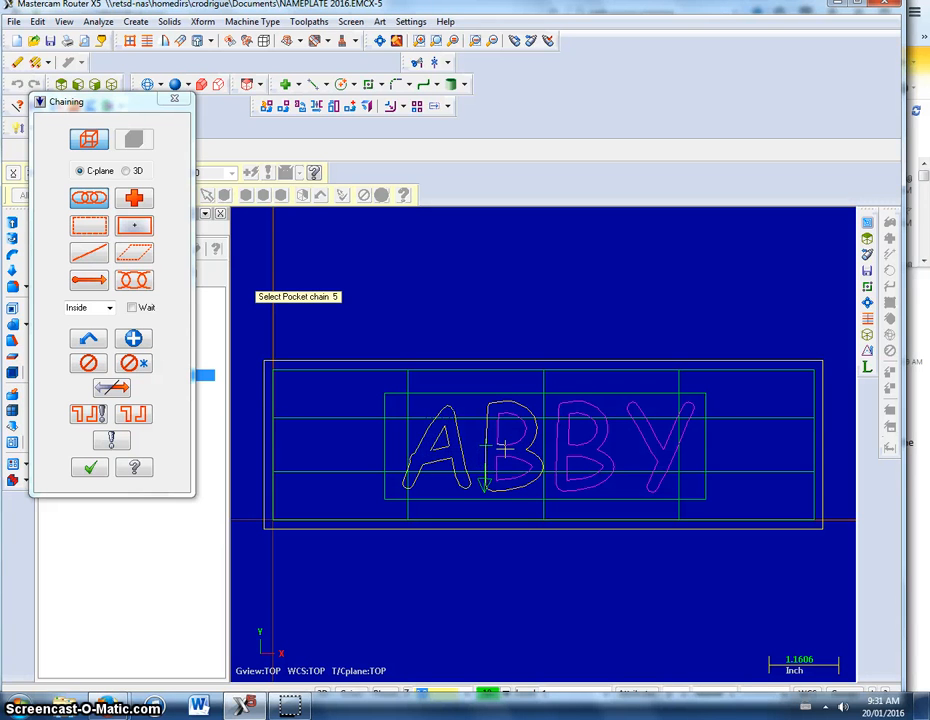
left_click(505, 450)
left_click(513, 463)
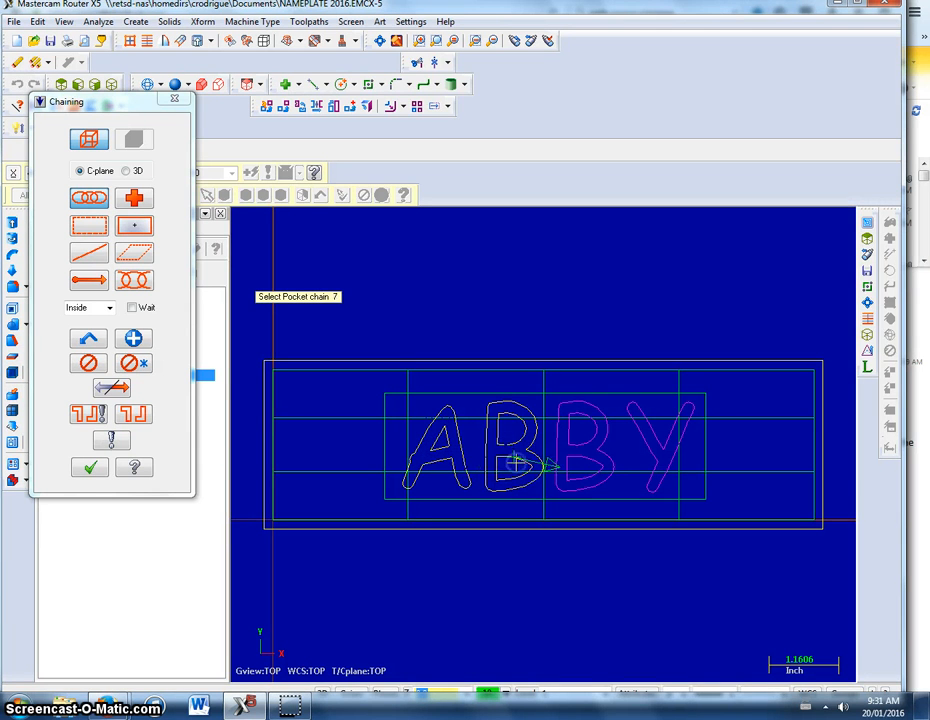
left_click(600, 463)
left_click(602, 452)
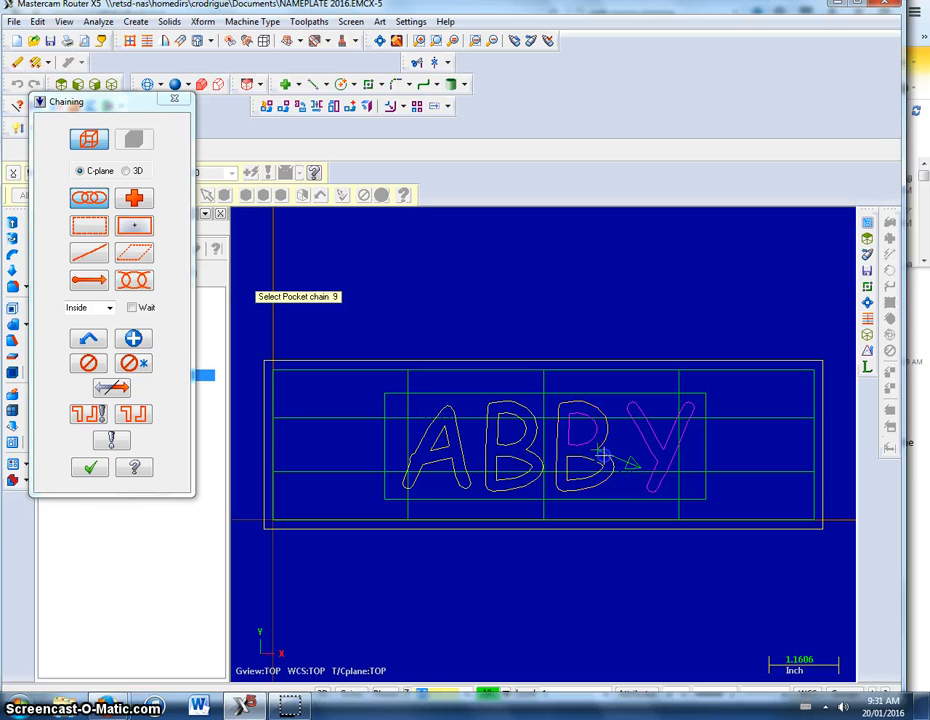
left_click(593, 440)
left_click(679, 438)
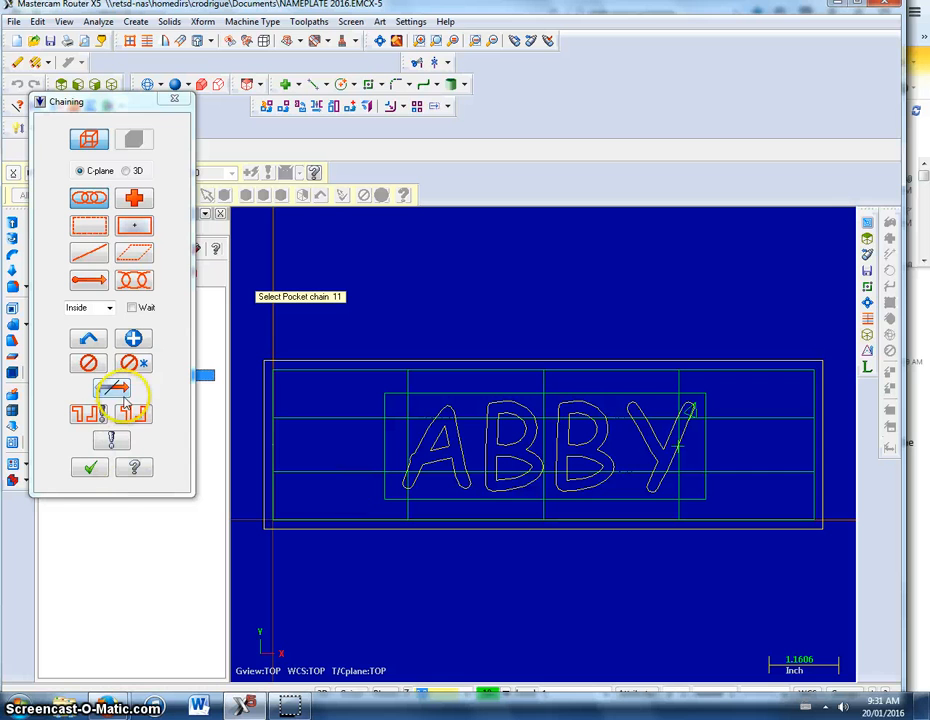
left_click(90, 468)
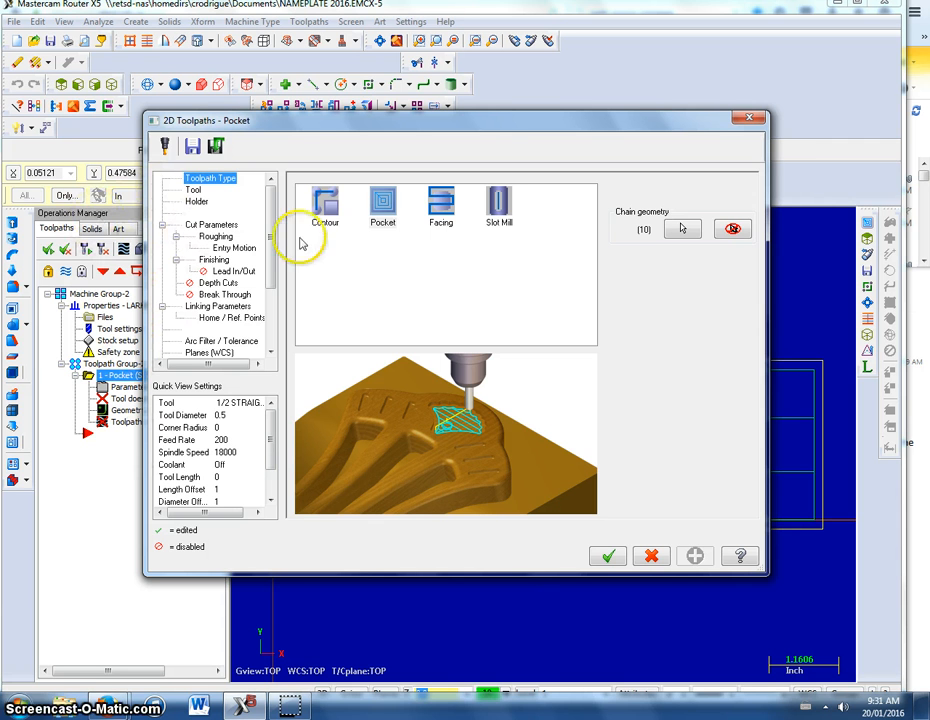
- Keep Pocket as the toolpath type and assign the 1/8 BALL CUTTER from the router tool library
left_click(383, 204)
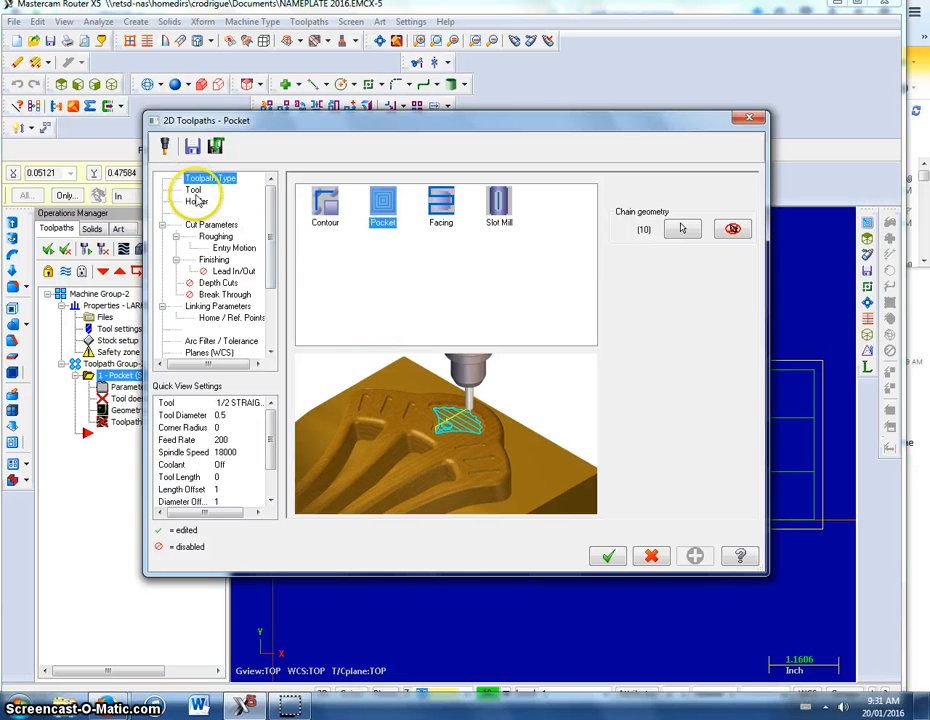
left_click(194, 190)
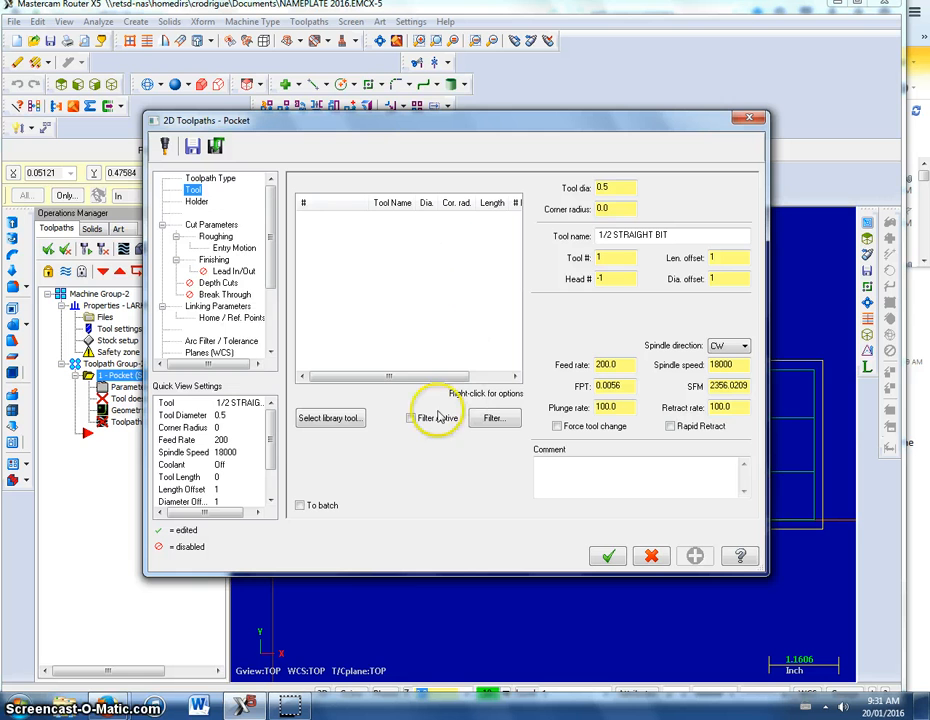
left_click(345, 421)
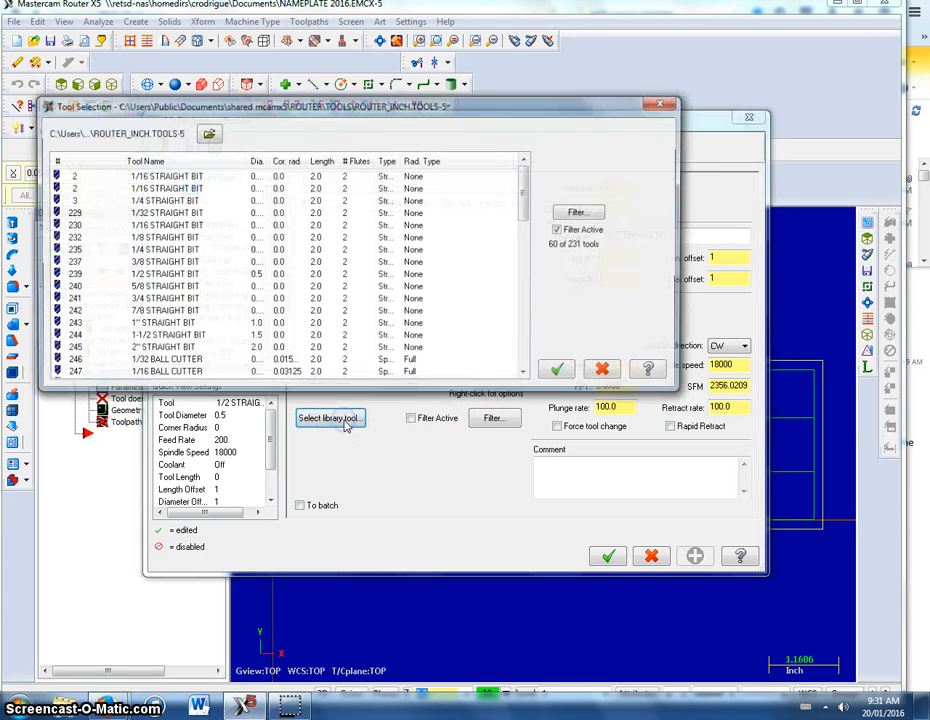
scroll(220, 312, "down", 3)
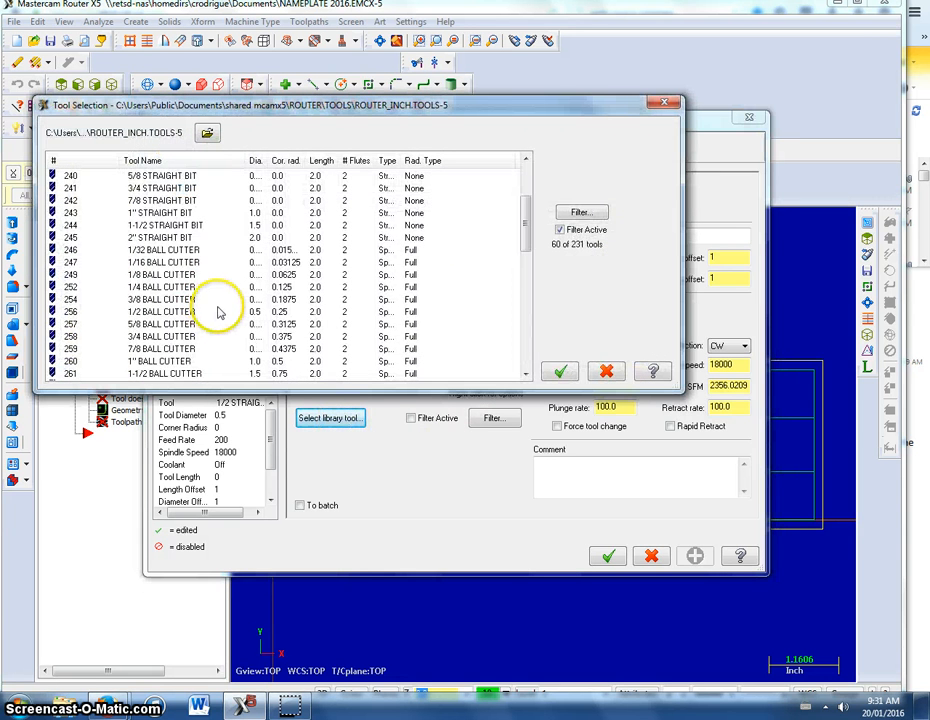
left_click(185, 275)
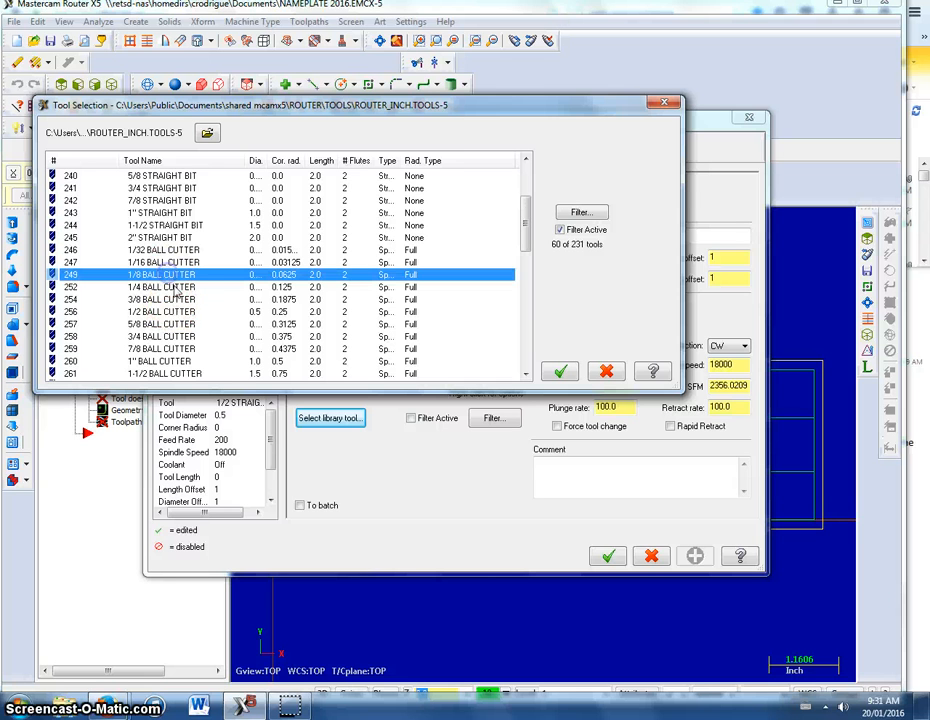
scroll(205, 313, "down", 7)
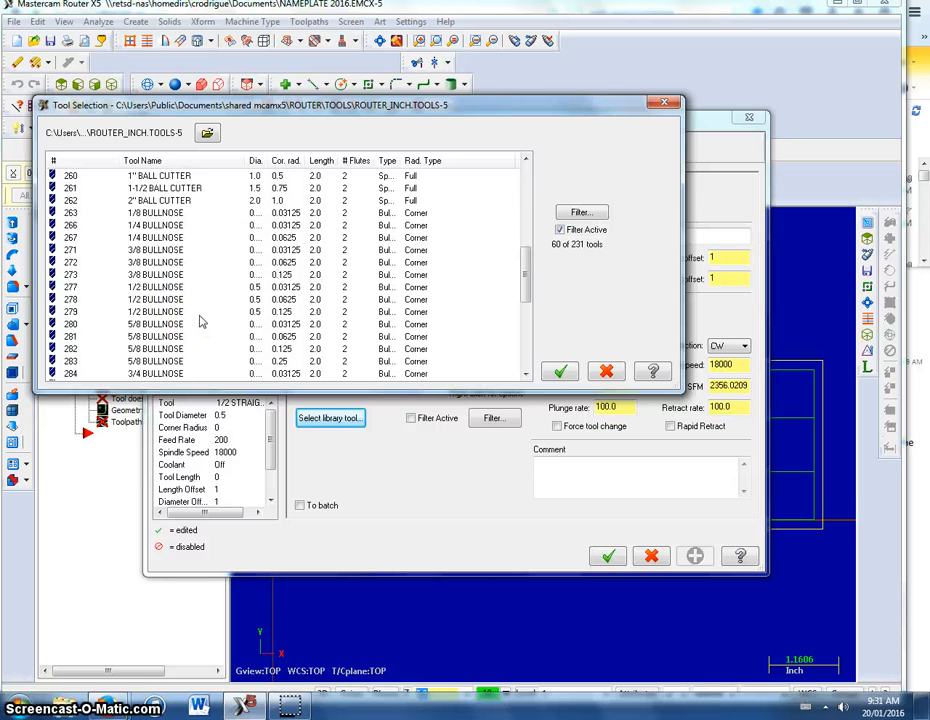
scroll(202, 320, "up", 3)
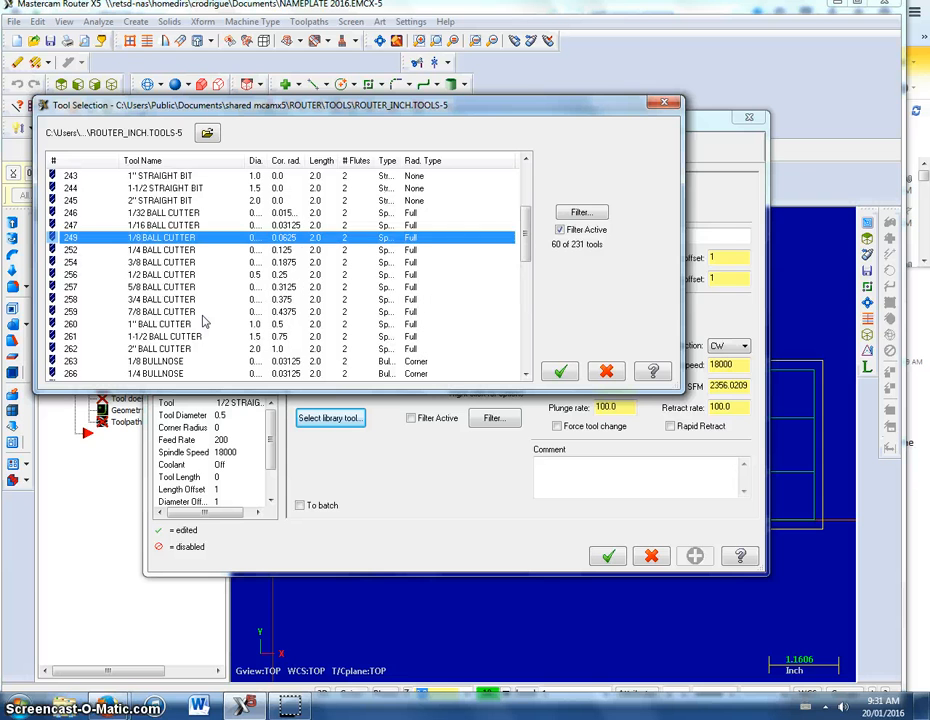
scroll(203, 320, "up", 3)
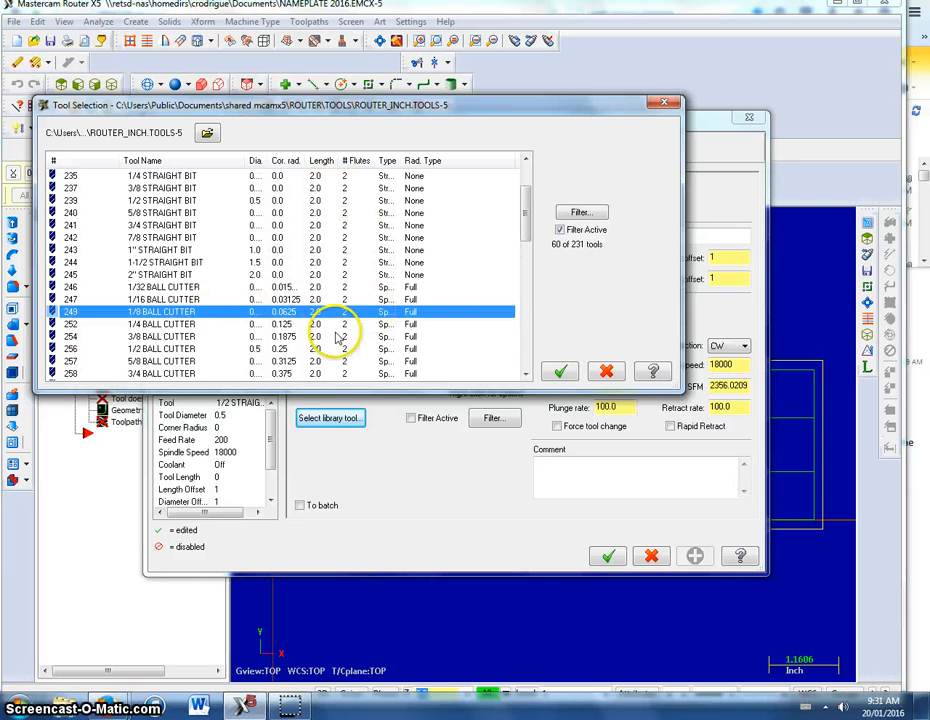
left_click(558, 372)
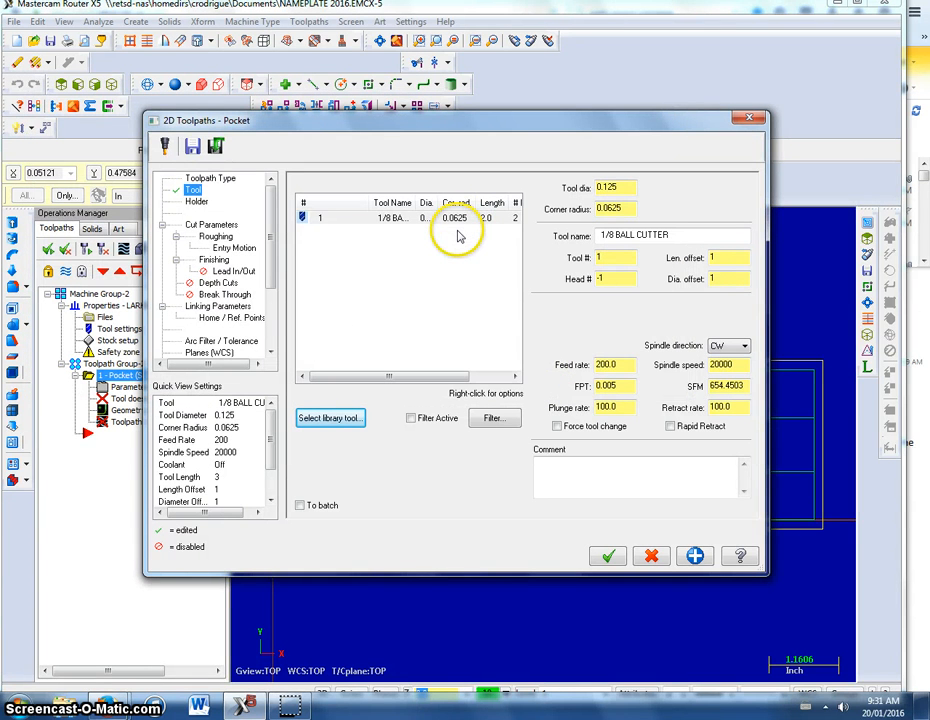
- Set the 1/8 ball cutter's feed rate to 50, spindle speed to 12000, plunge rate to 15 and retract rate to 30
left_click(612, 364)
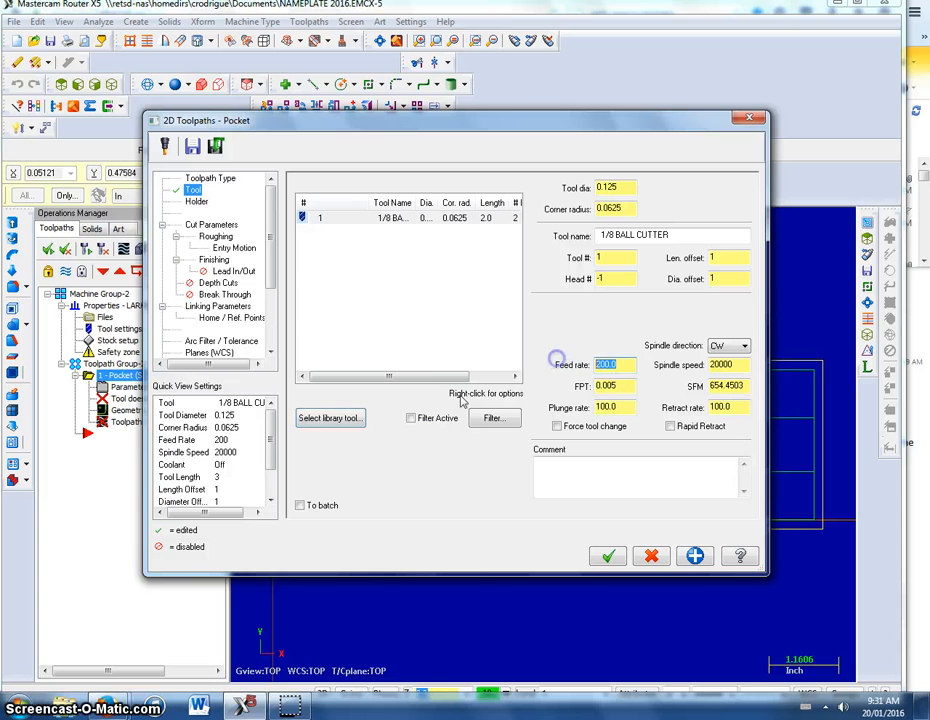
type("50")
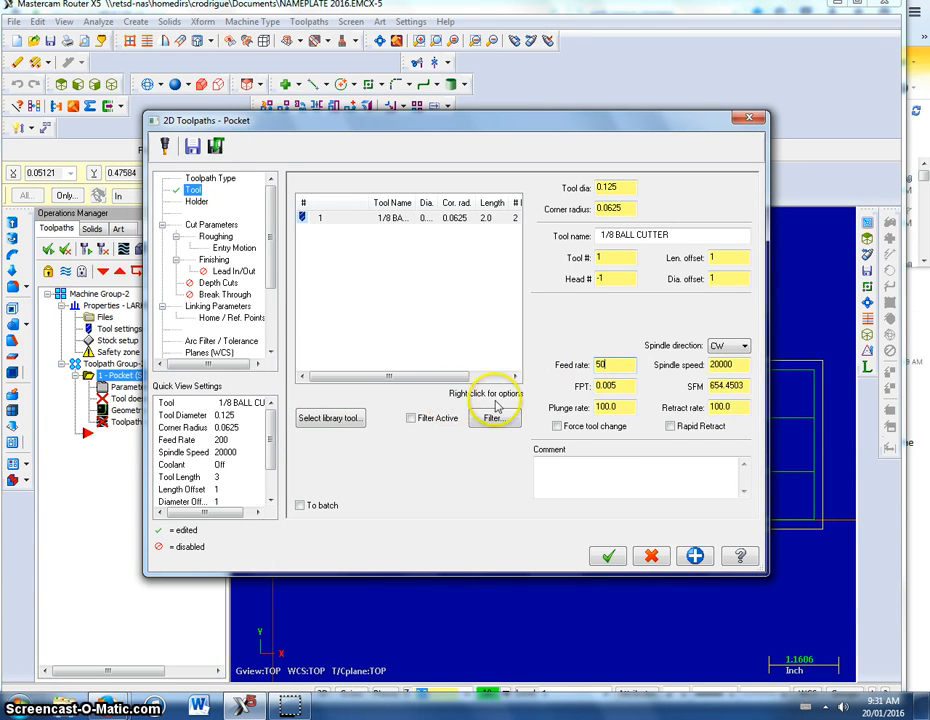
left_click(740, 366)
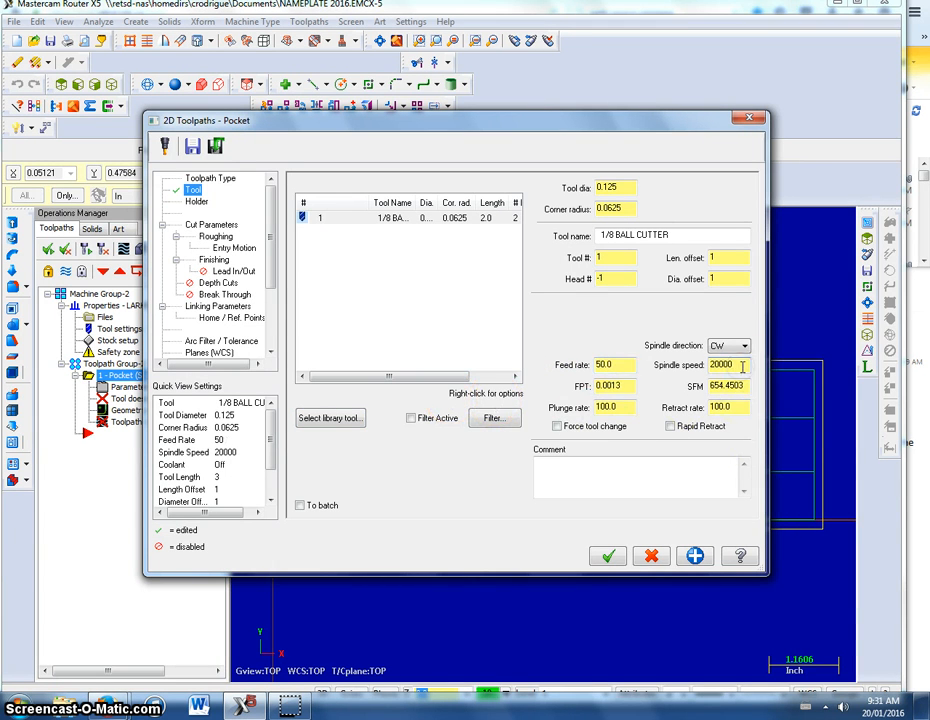
type("12")
left_click(706, 458)
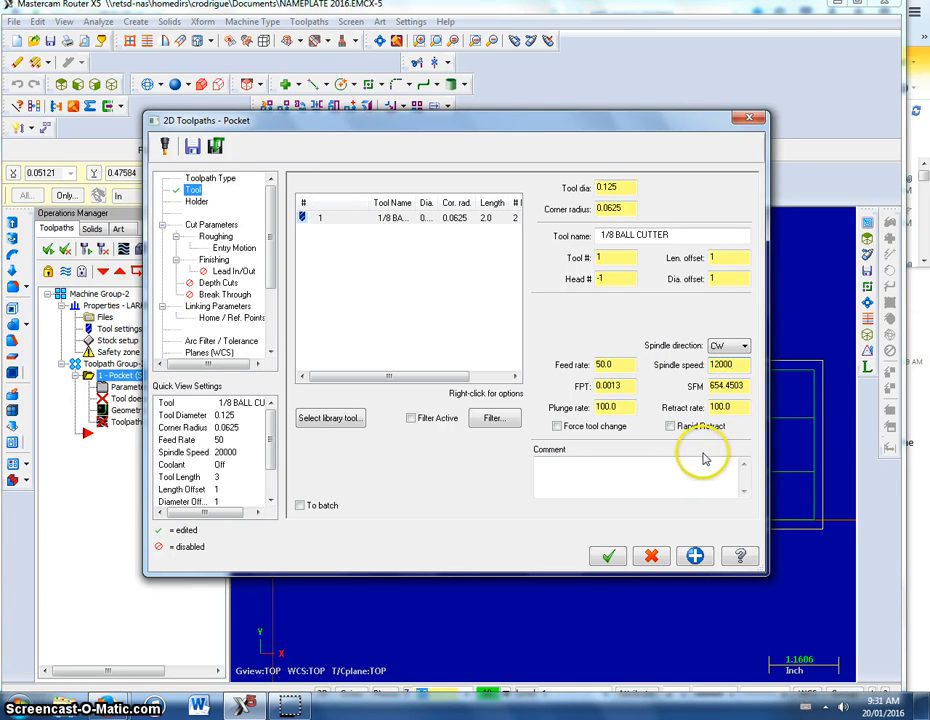
left_click(547, 404)
type("15")
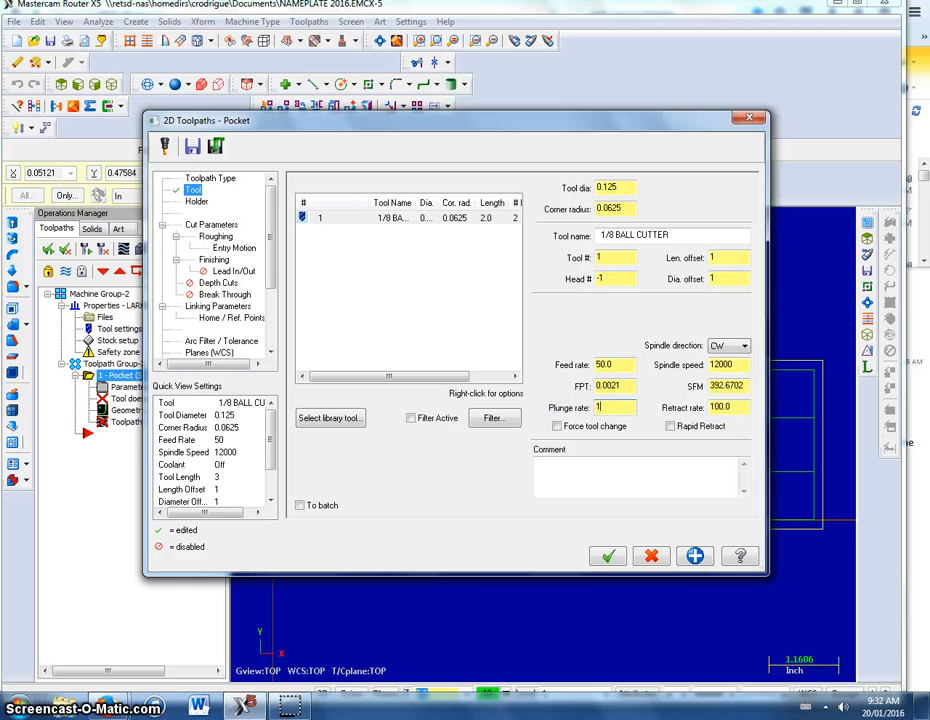
left_click(737, 407)
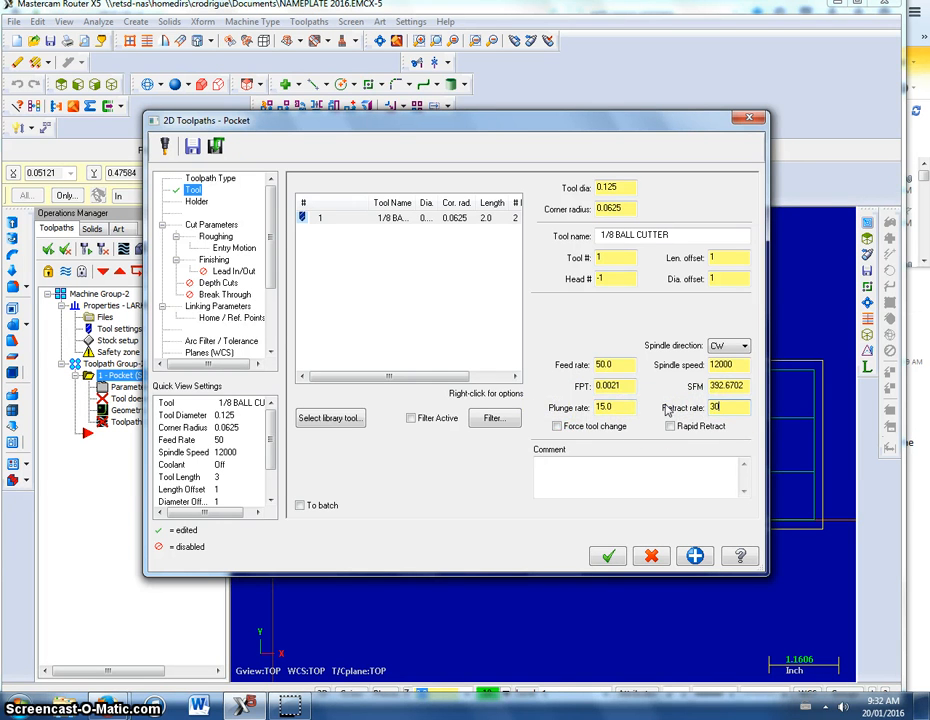
left_click(196, 206)
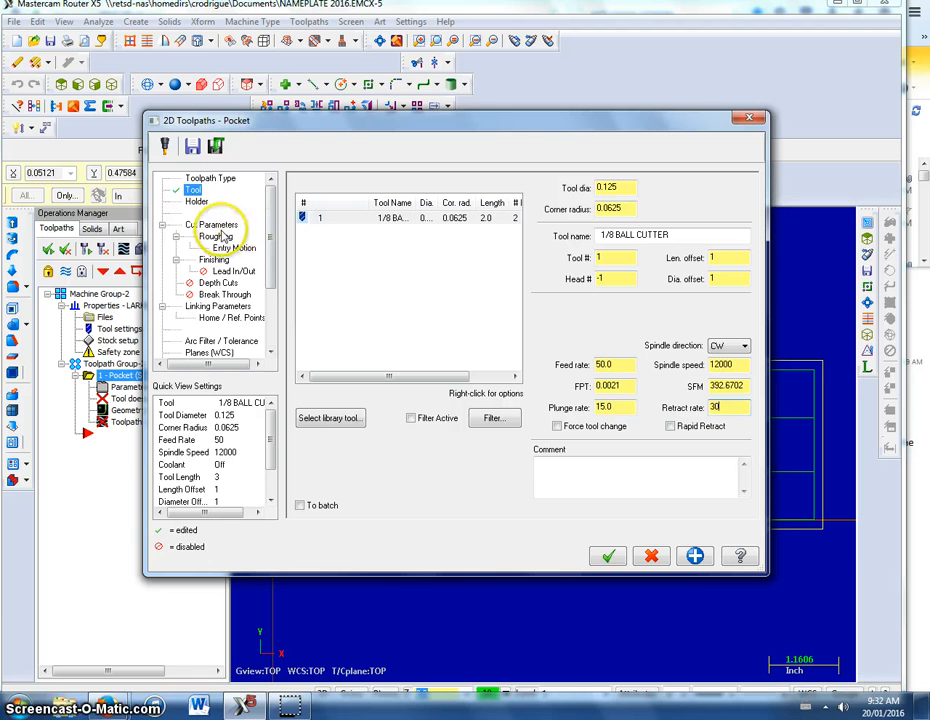
- Make the pocket's retract, feed plane, top of stock and depth absolute, set the depth to -0.1, and apply the linking parameters
left_click(222, 307)
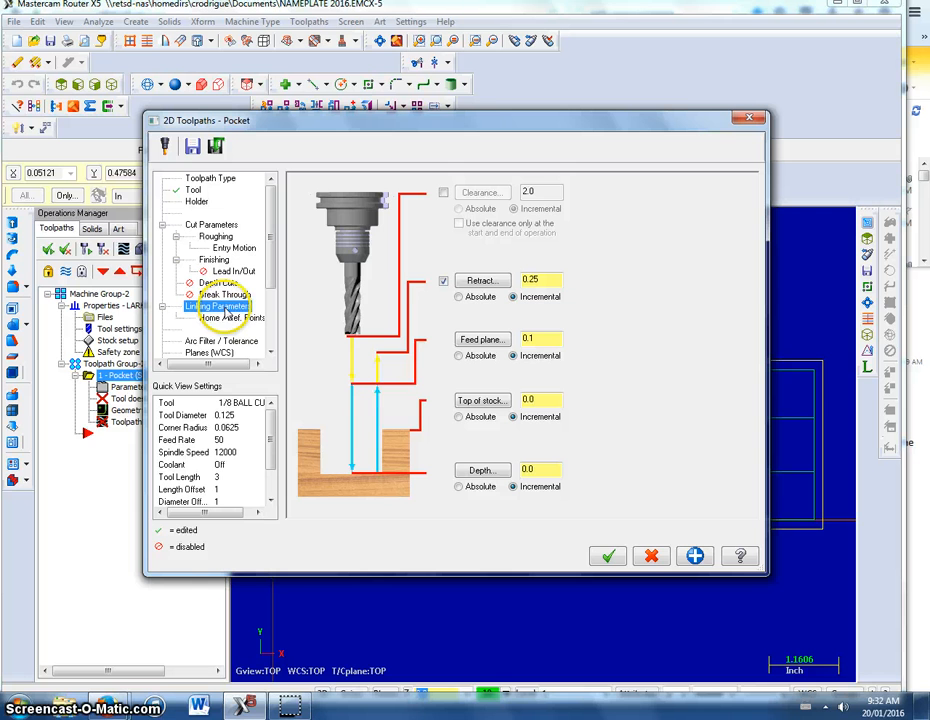
left_click(458, 297)
left_click(458, 356)
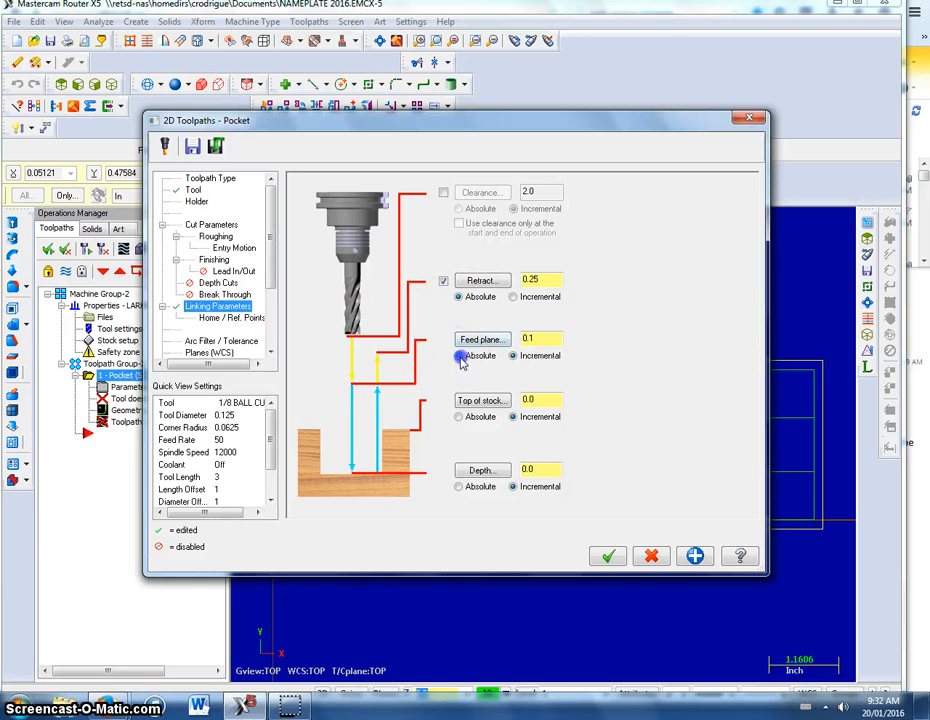
left_click(458, 416)
left_click(458, 486)
left_click_drag(537, 471, 503, 470)
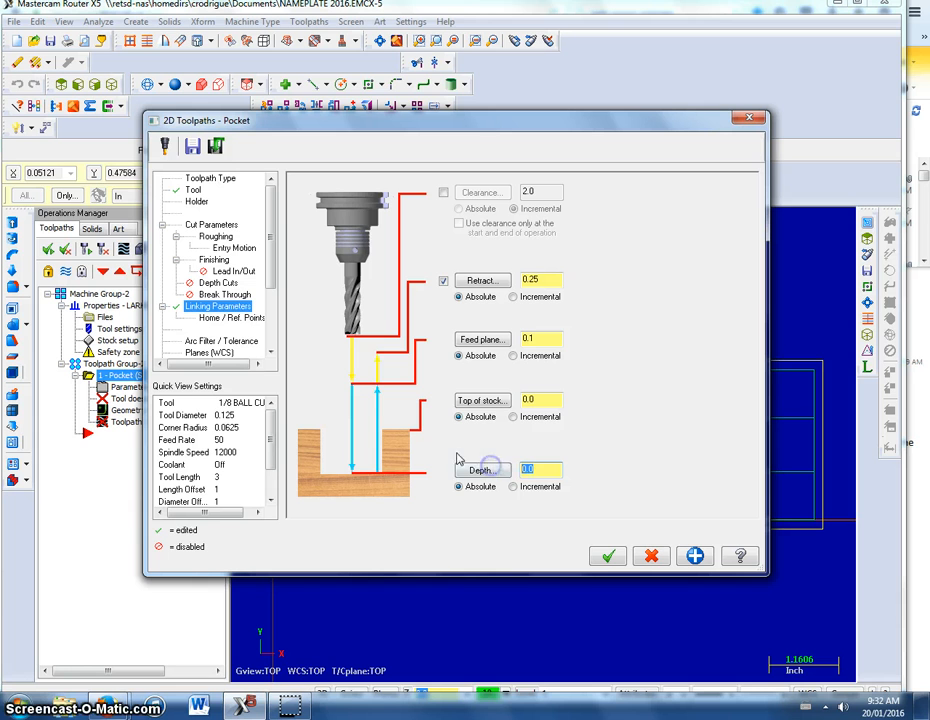
type("-.1")
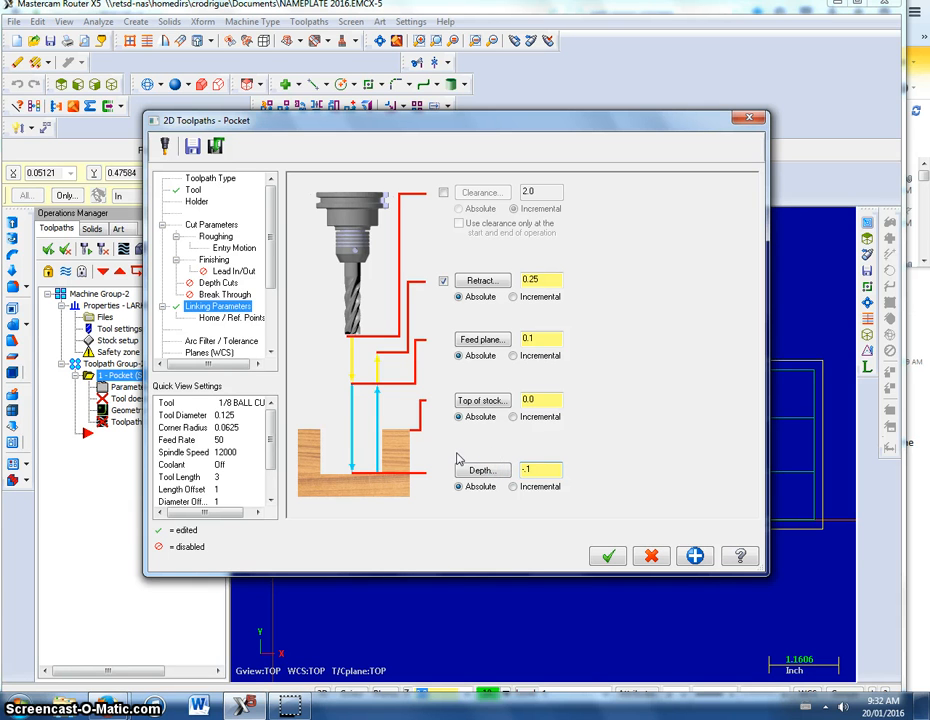
left_click(479, 473)
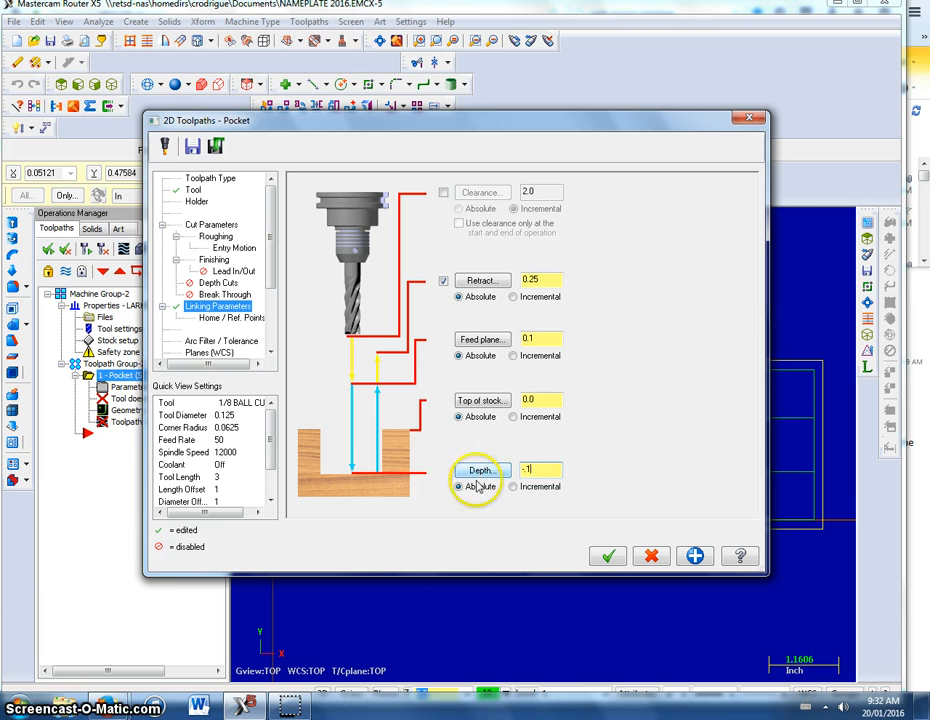
left_click(694, 560)
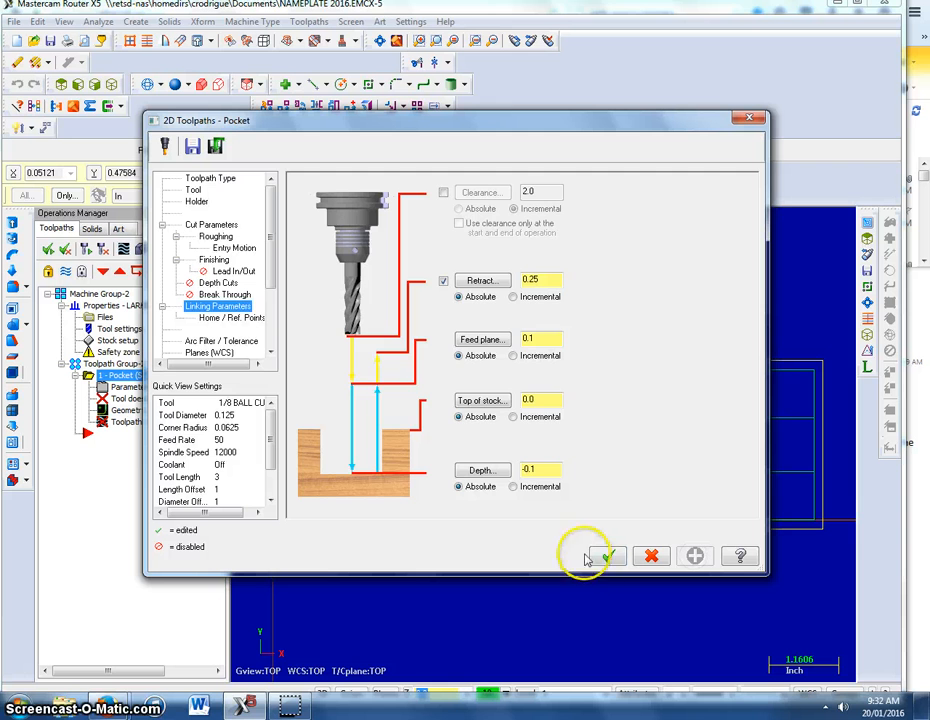
- Choose Zigzag roughing with a 10 percent stepover and accept the settings to generate the pocket toolpath
left_click(215, 237)
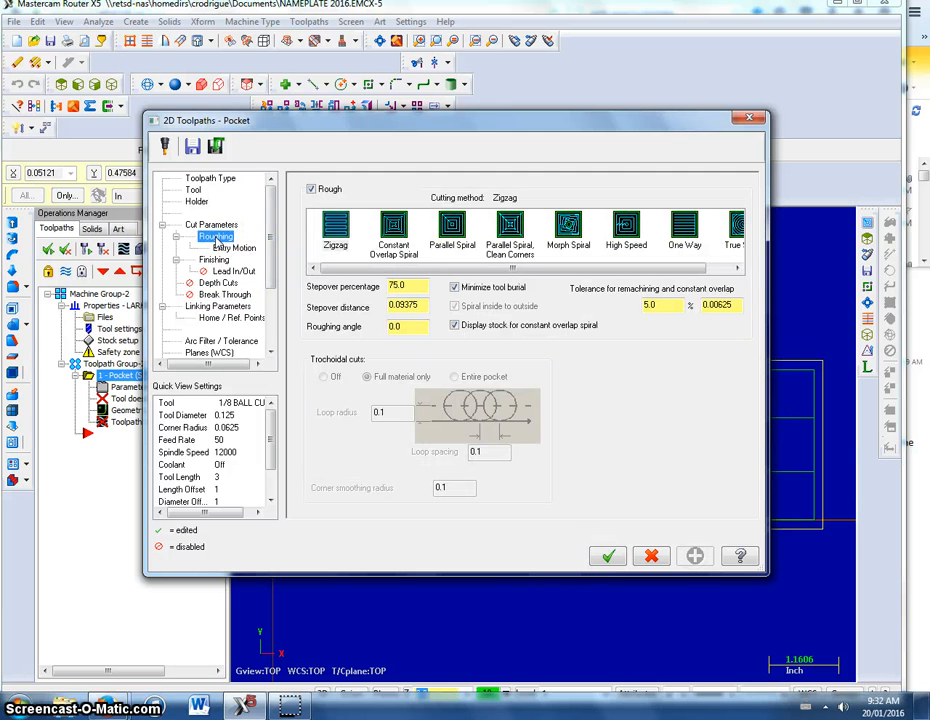
left_click(340, 230)
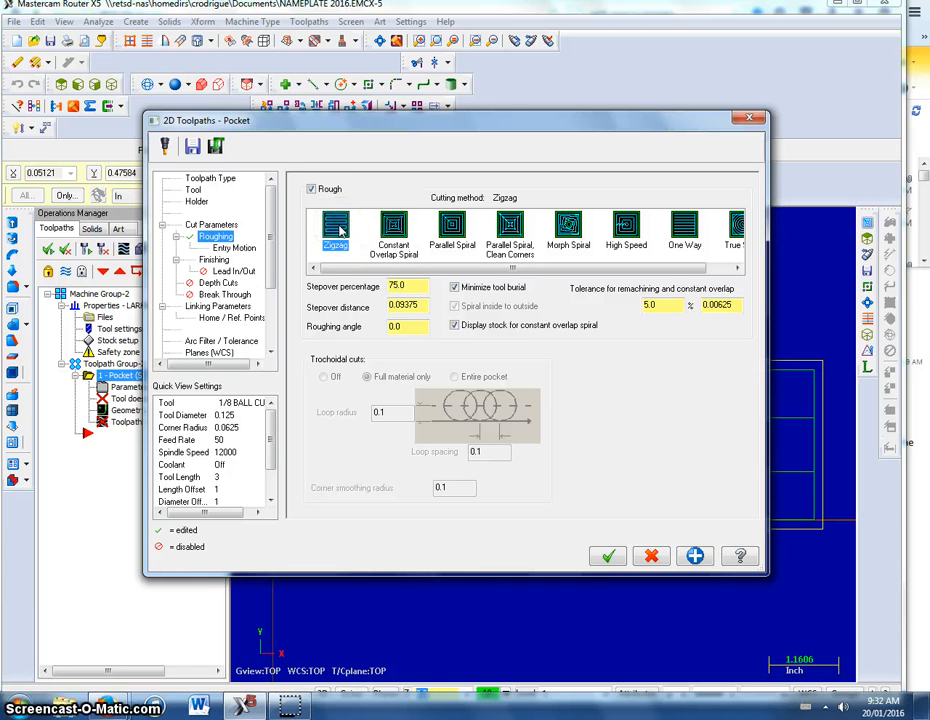
left_click(405, 285)
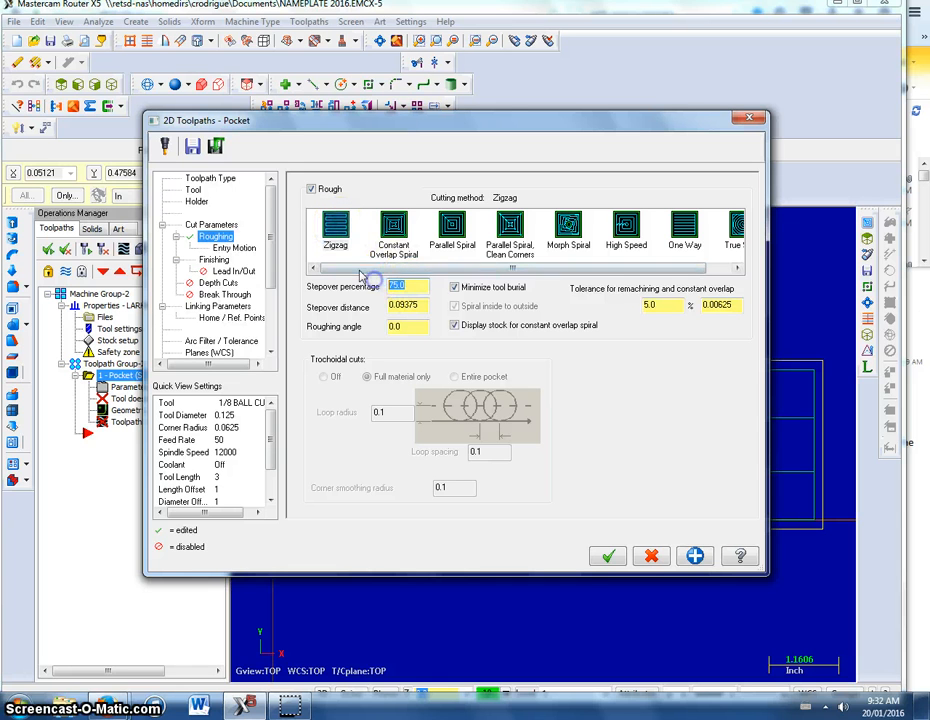
type("10")
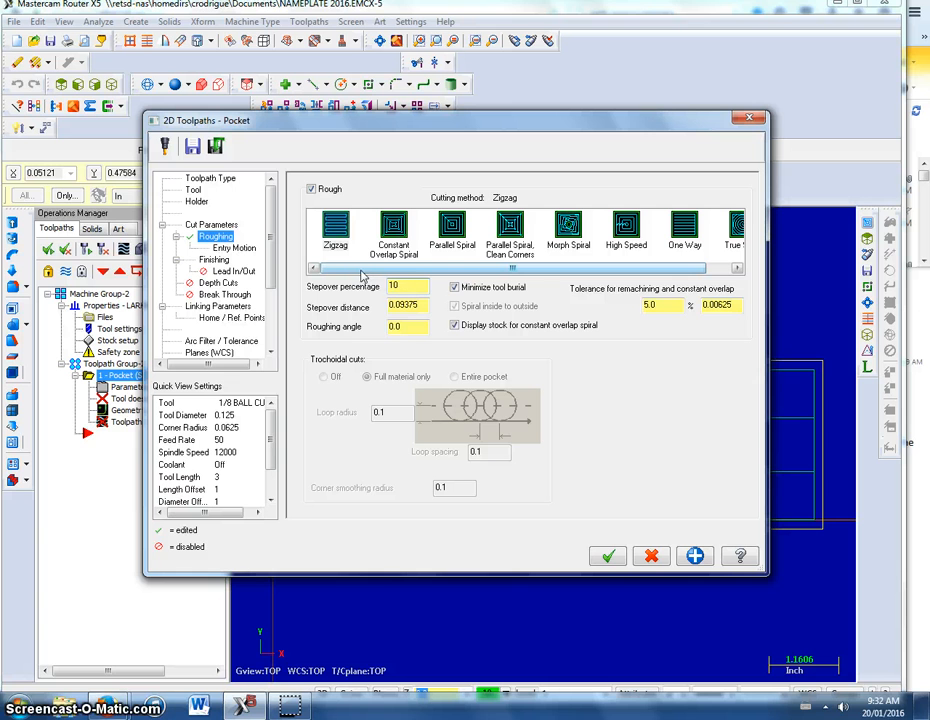
left_click(413, 306)
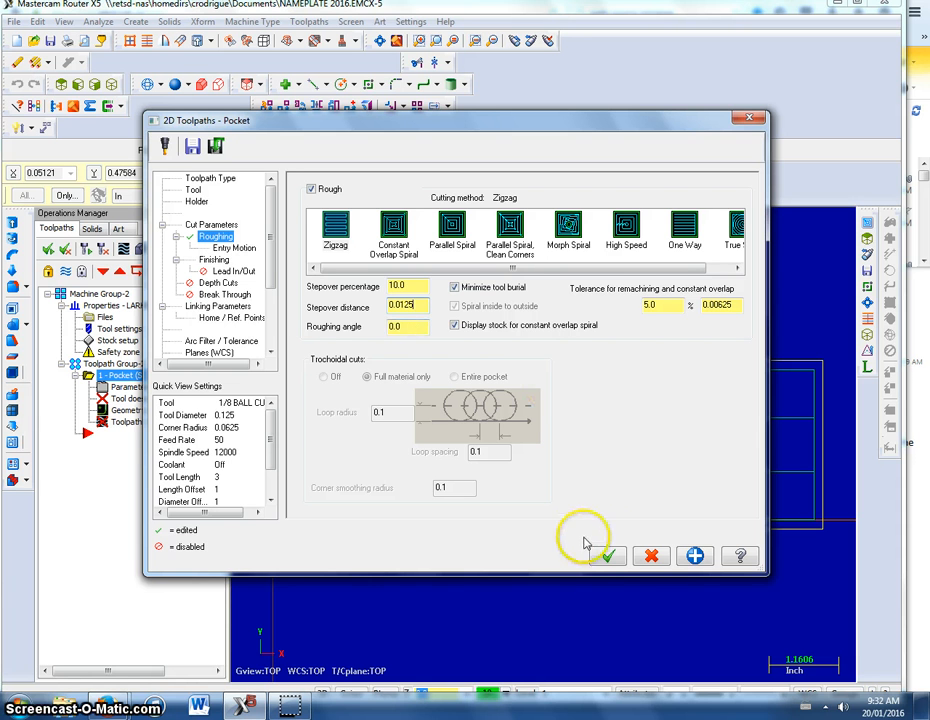
left_click(611, 562)
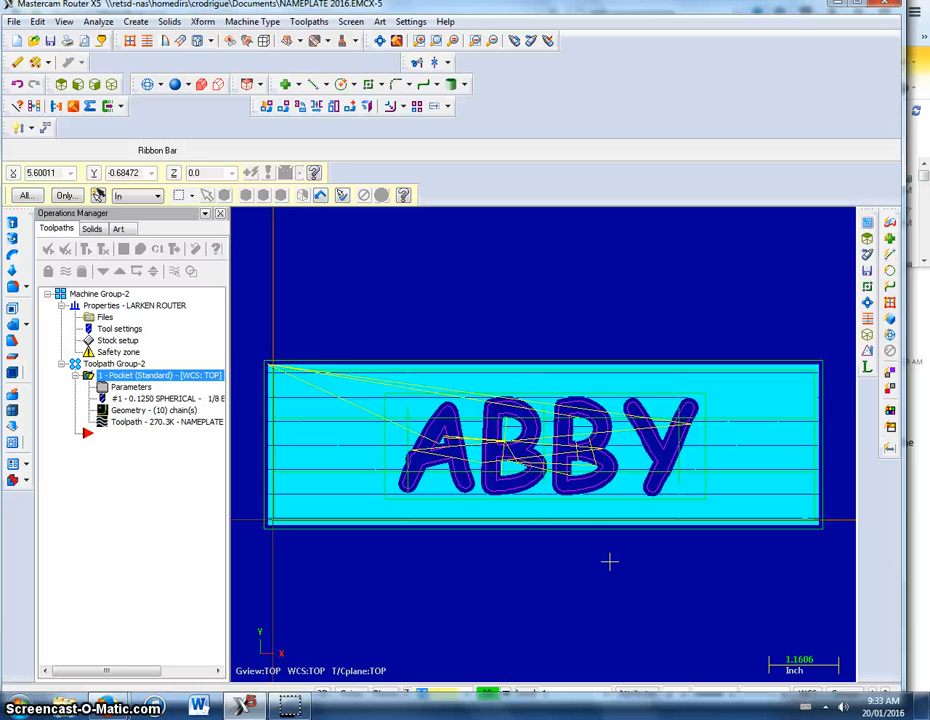
- Show the whole nameplate in isometric view and start a Surface Finish Project toolpath
left_click(110, 88)
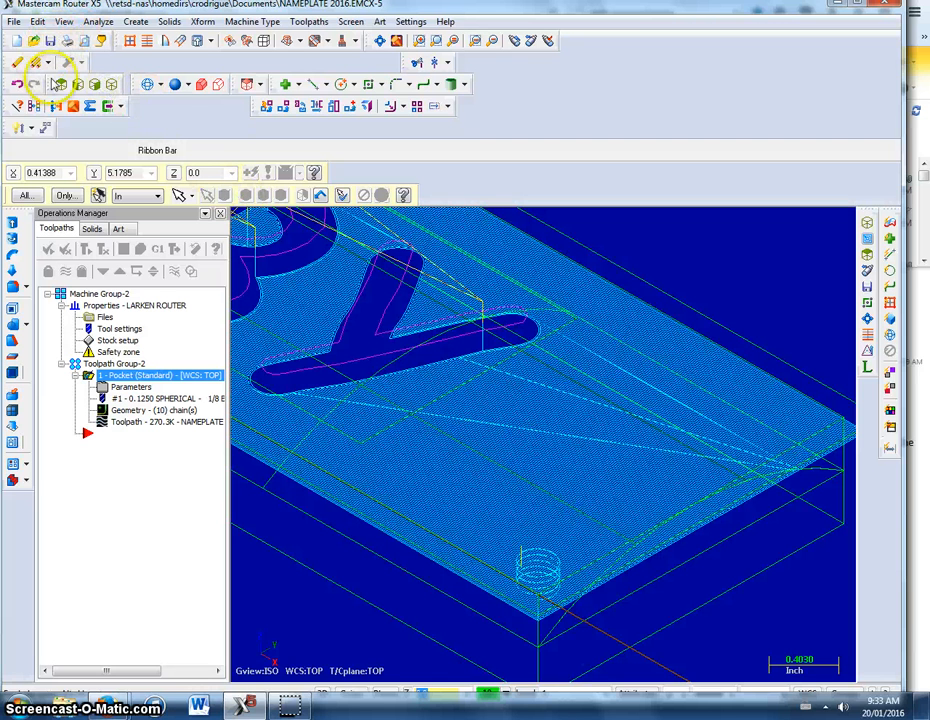
left_click(380, 44)
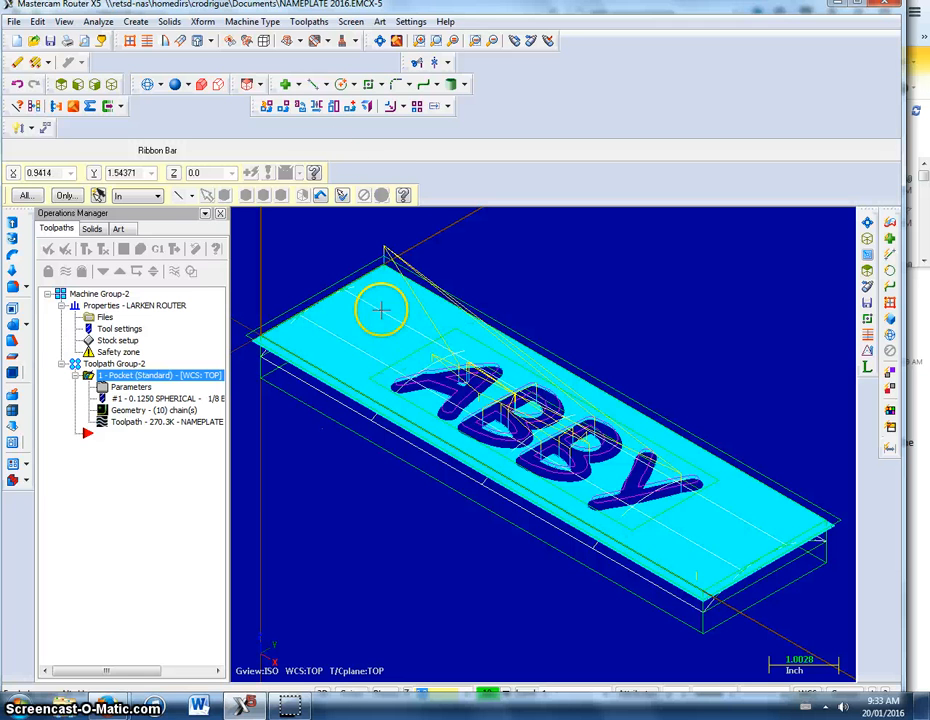
left_click(307, 22)
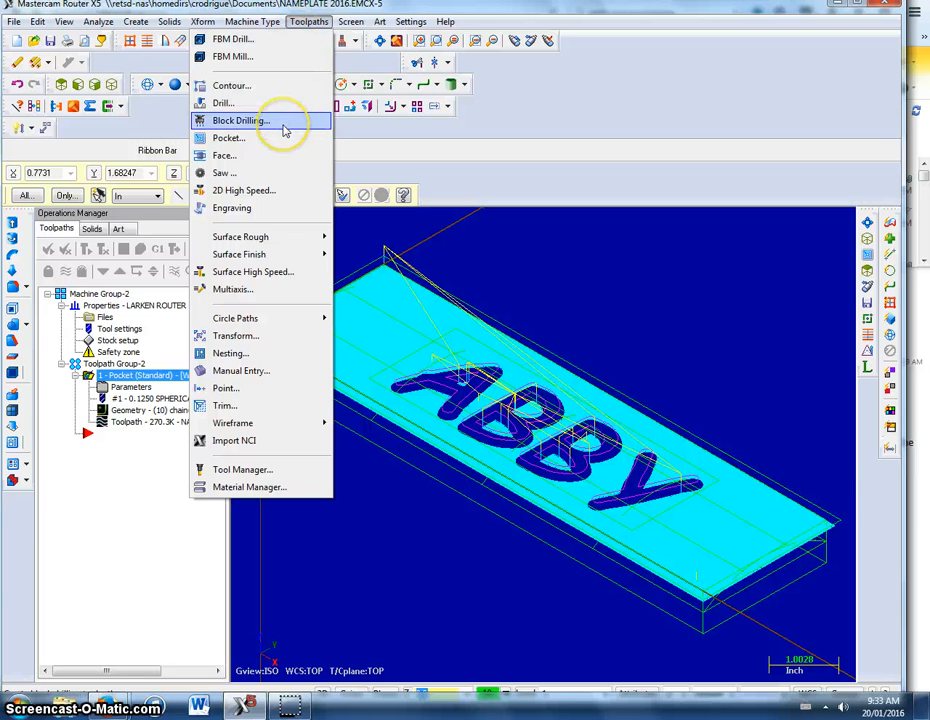
mouse_move(300, 242)
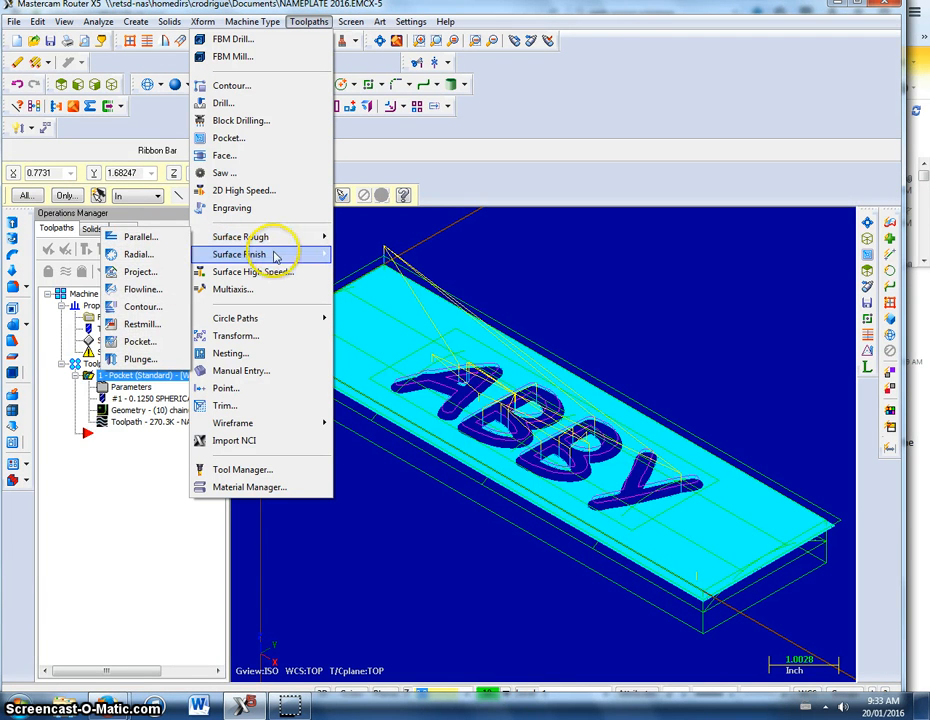
mouse_move(276, 257)
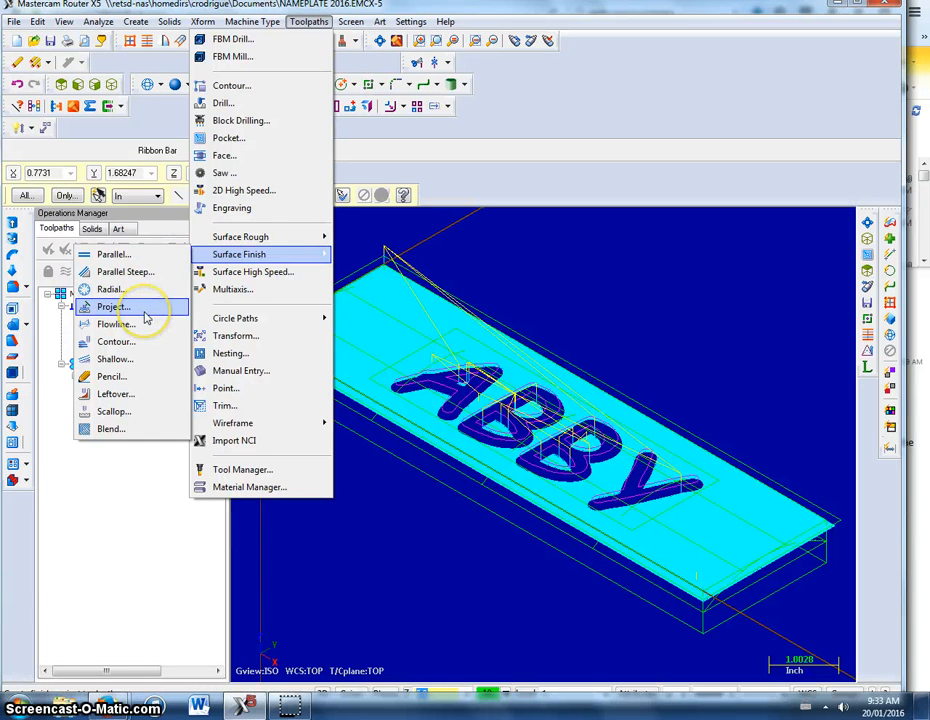
left_click(146, 317)
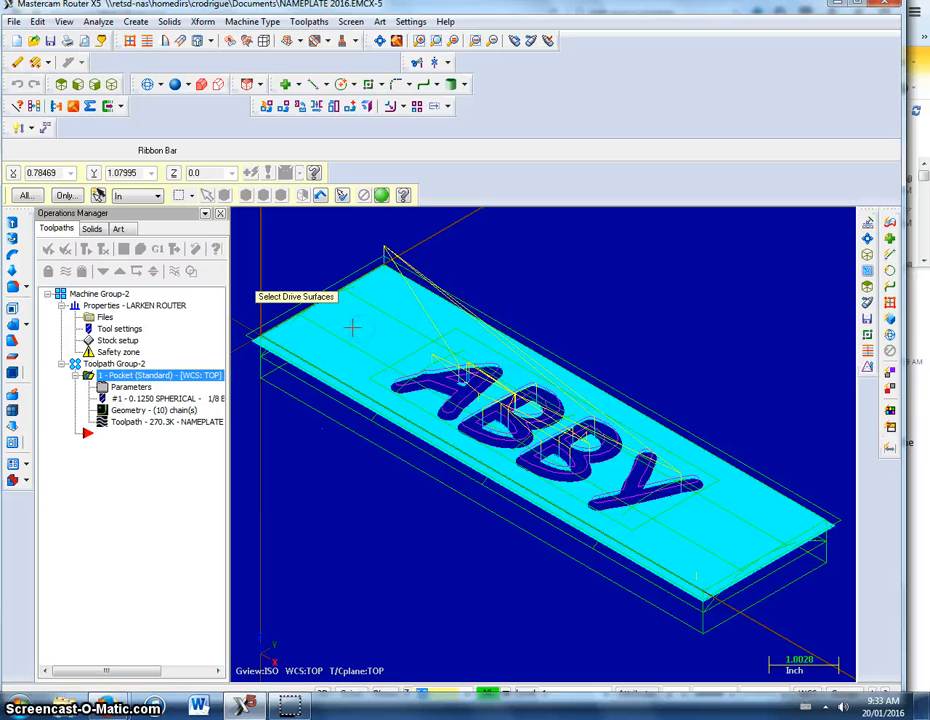
- Select the curved nameplate surface as the drive surface, hide the pocket toolpath display, and accept the surface selection
left_click(342, 333)
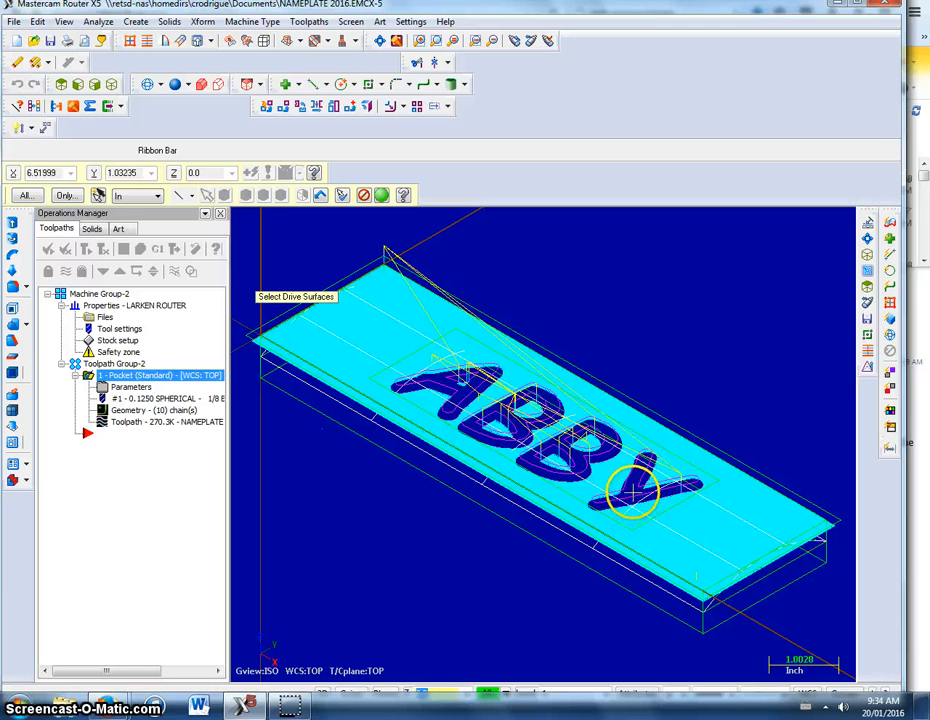
left_click(623, 473)
left_click(623, 473)
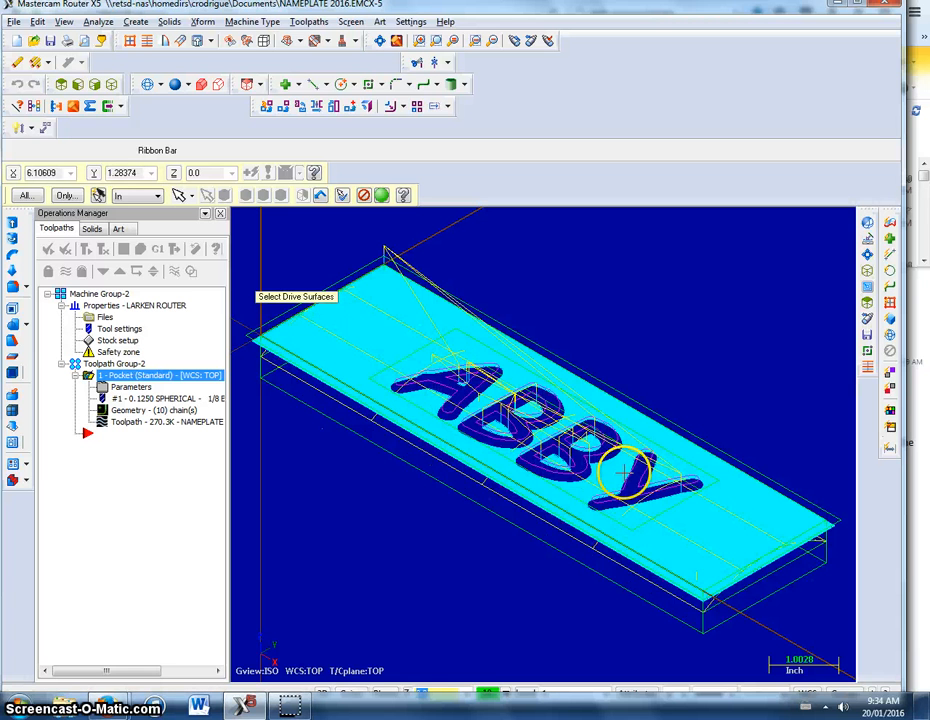
left_click(623, 473)
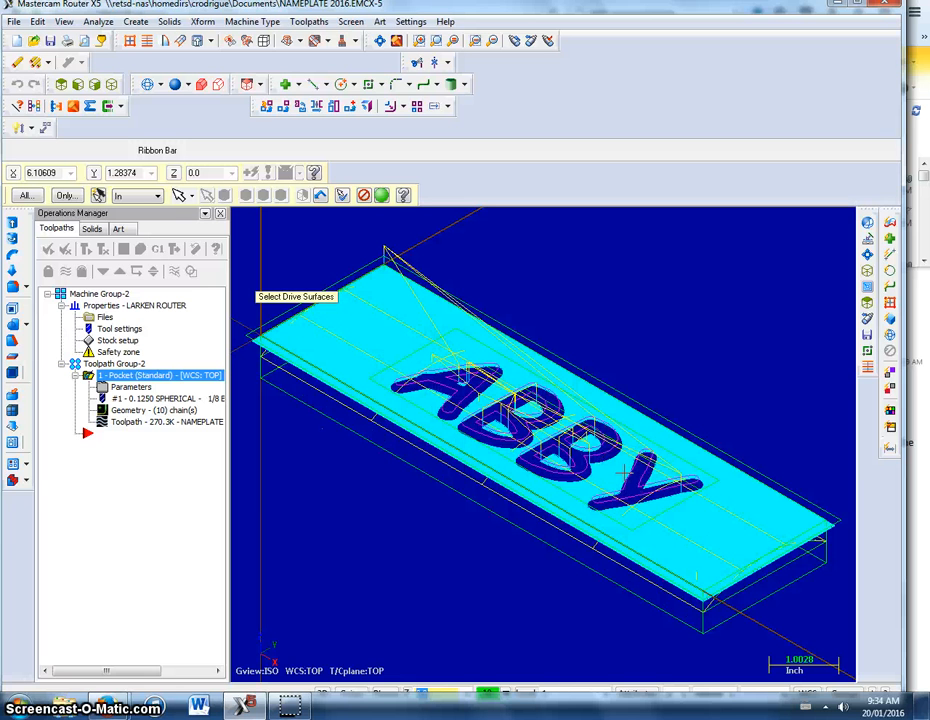
left_click(623, 472)
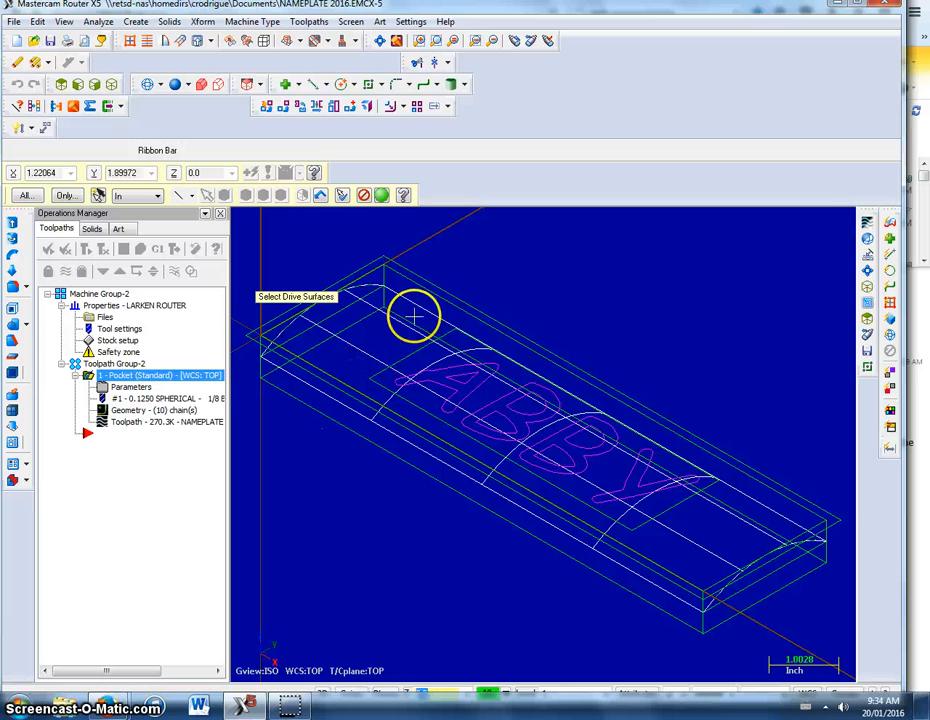
left_click(384, 196)
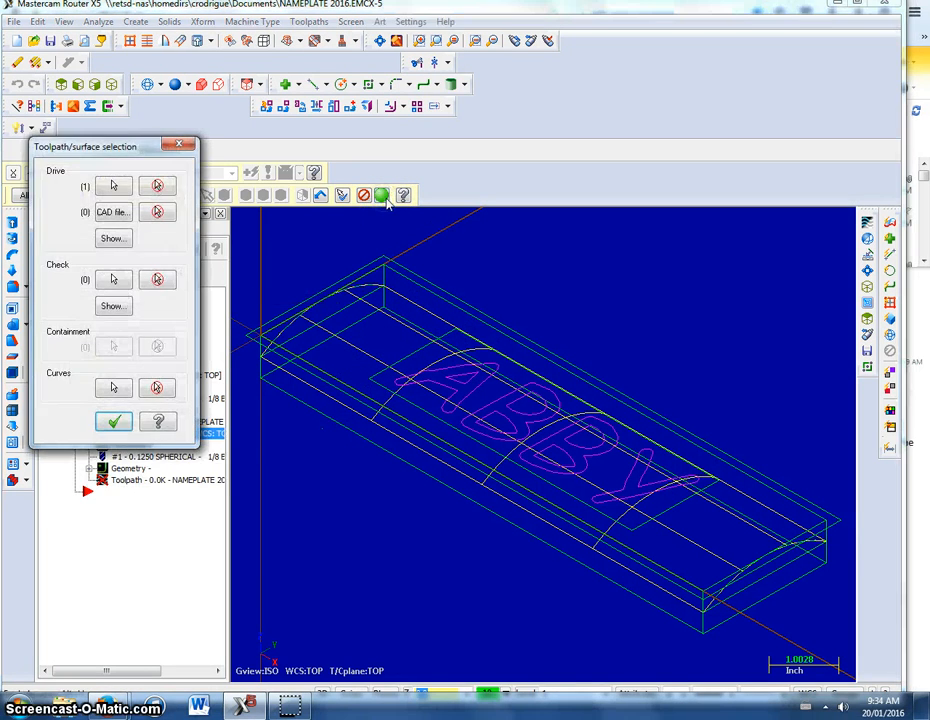
left_click(88, 150)
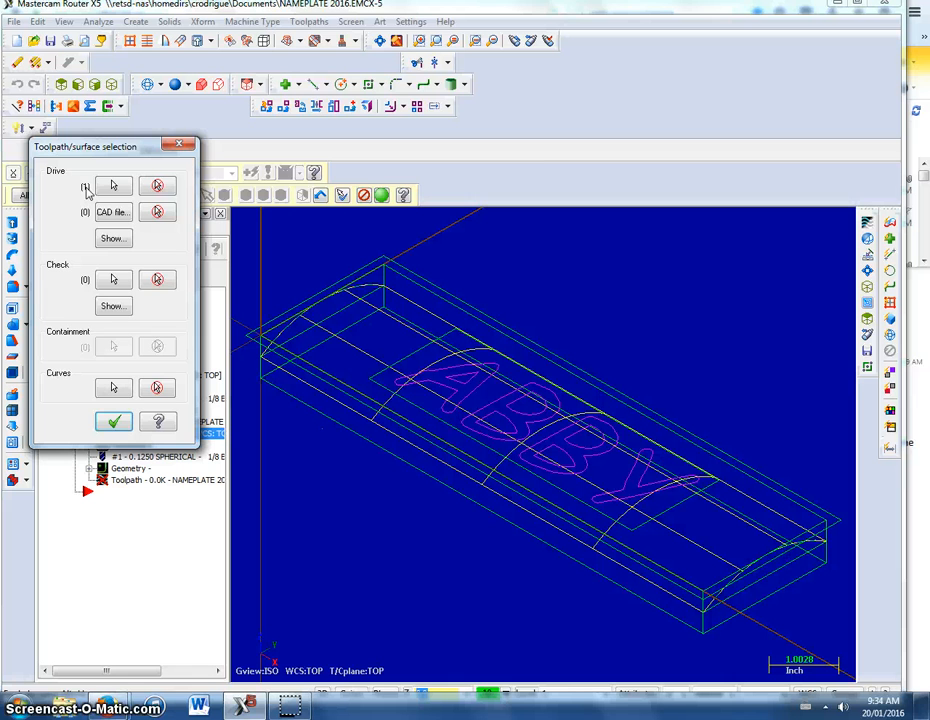
left_click(116, 422)
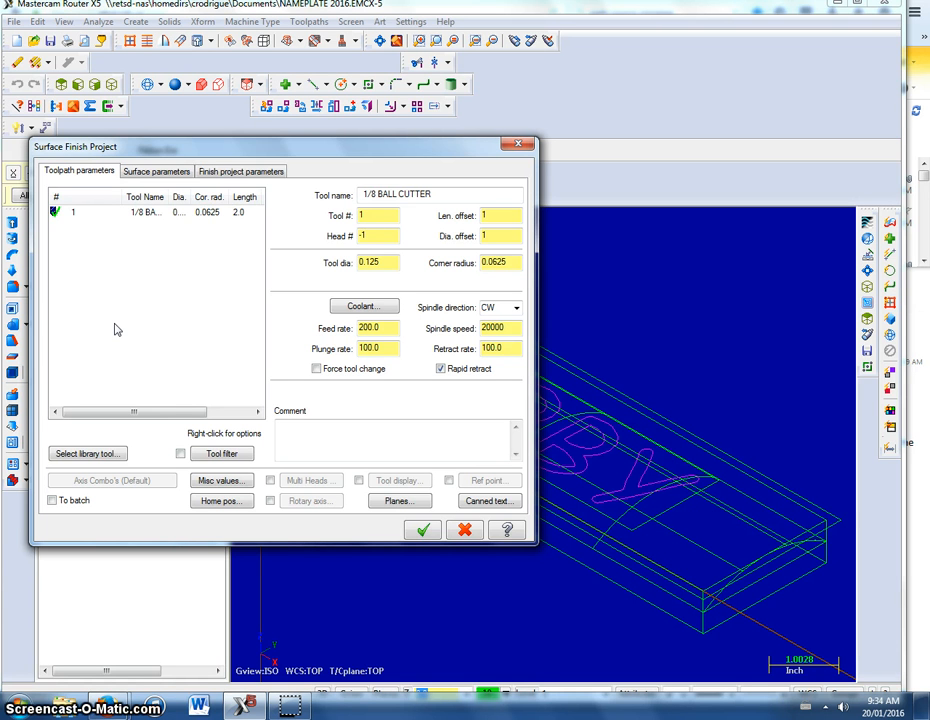
- Choose the 1/8 ball cutter for the Surface Finish Project toolpath and make its retract and feed plane absolute
left_click(159, 214)
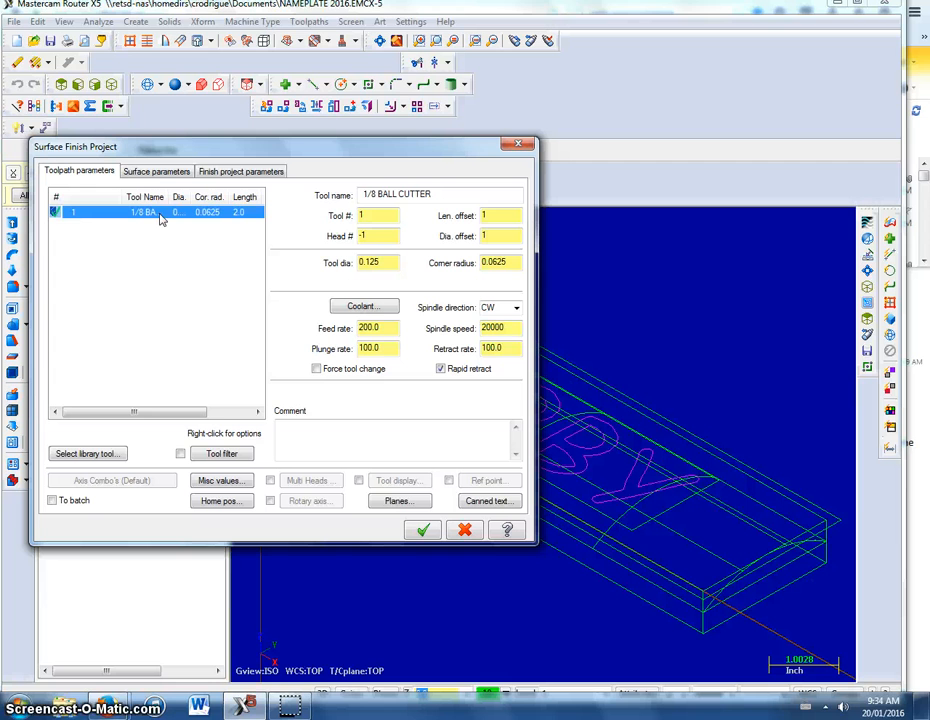
left_click(144, 222)
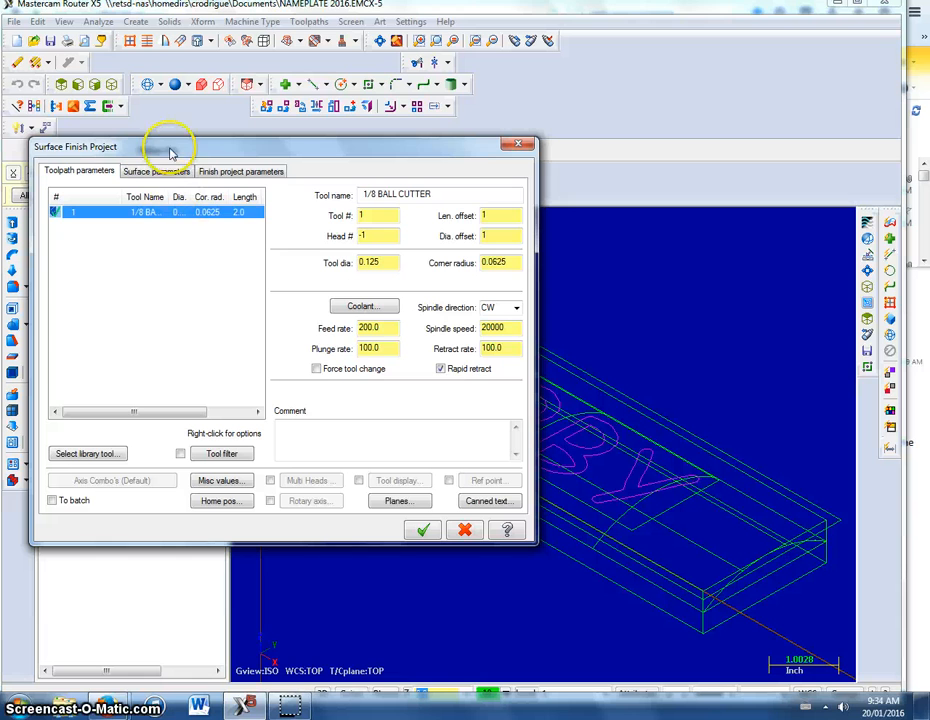
left_click(152, 172)
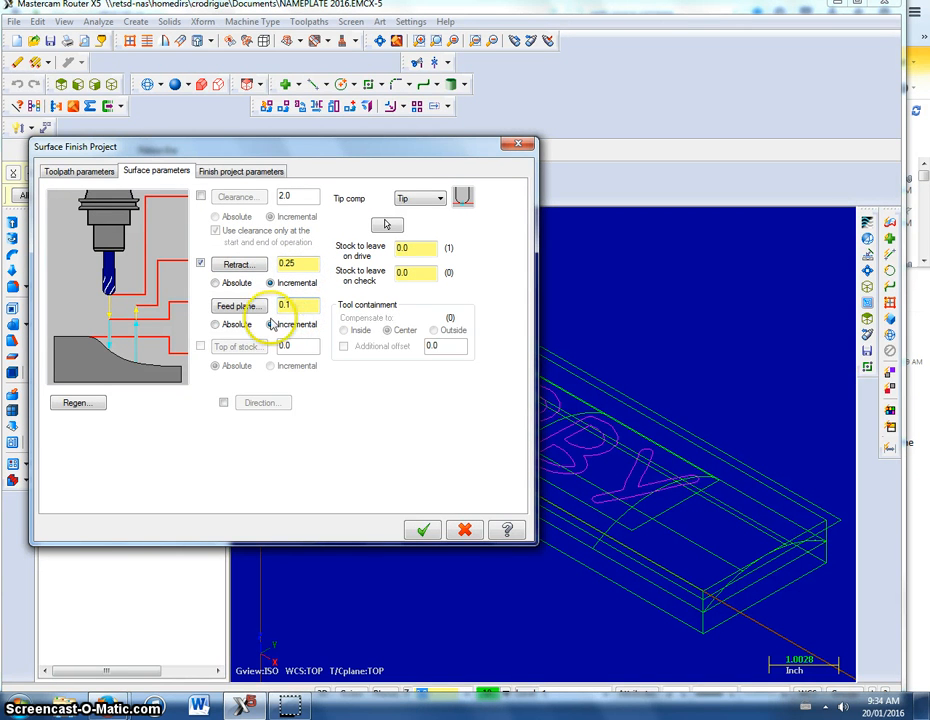
left_click(215, 324)
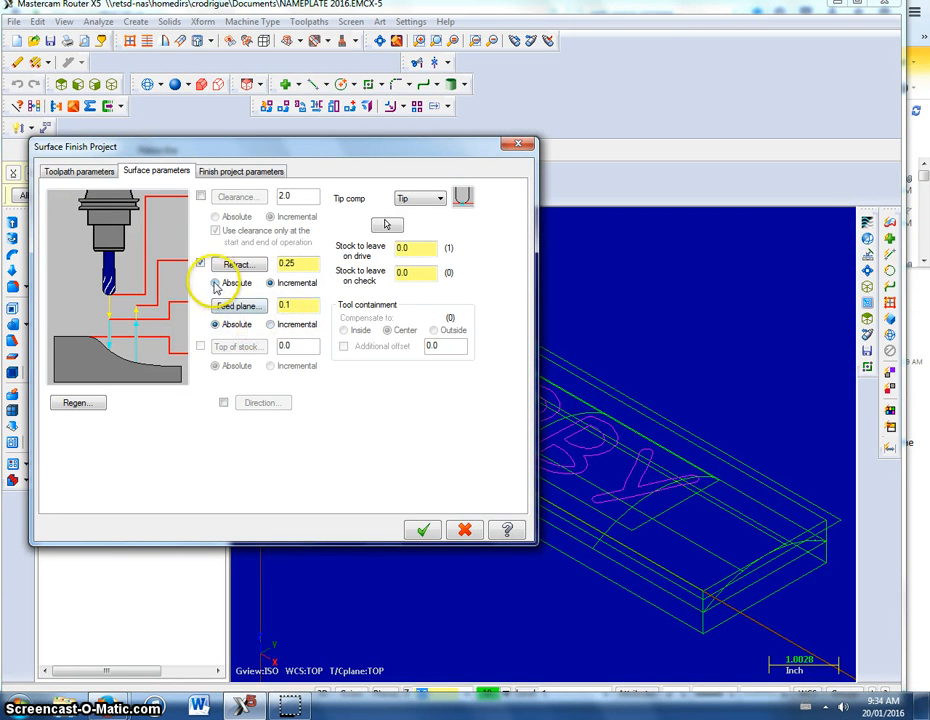
left_click(215, 284)
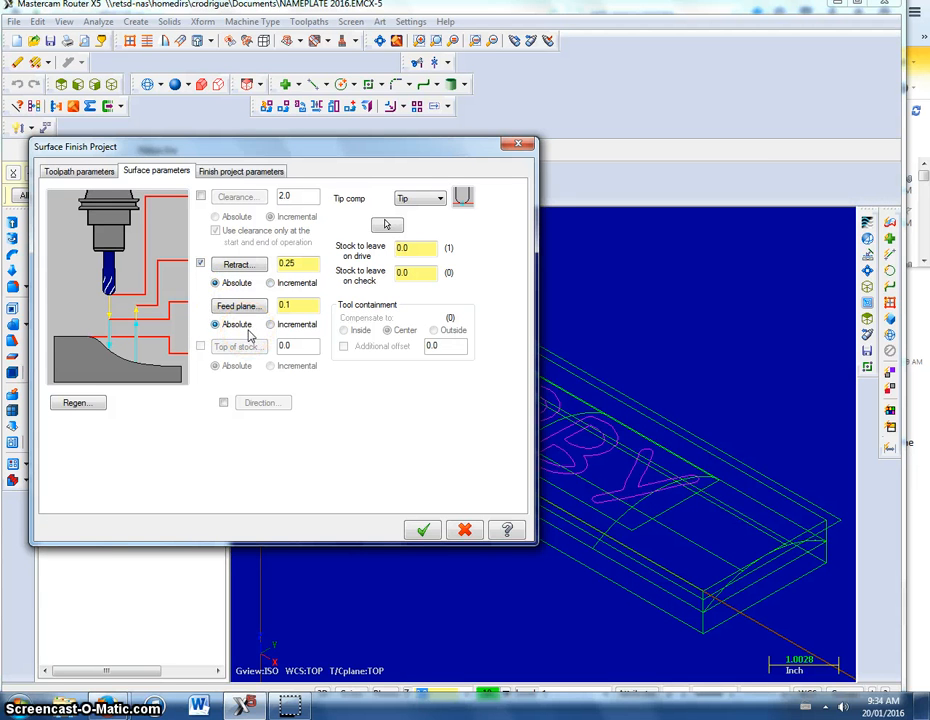
left_click(405, 437)
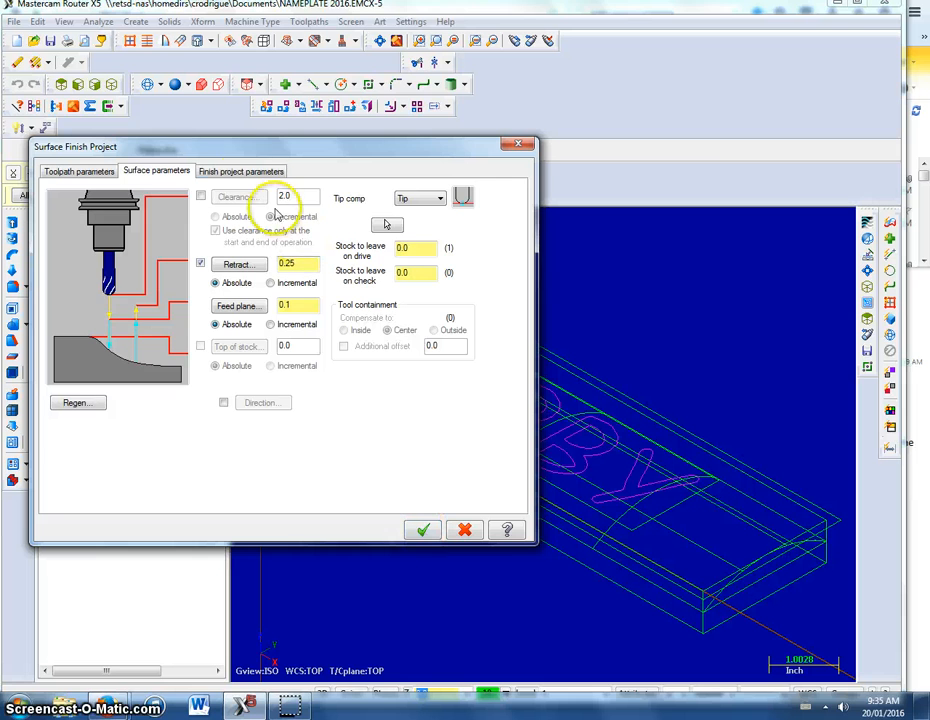
- Project the pocket operation's NCI onto the surface with Add depths enabled, and accept the settings to generate the toolpath
left_click(242, 173)
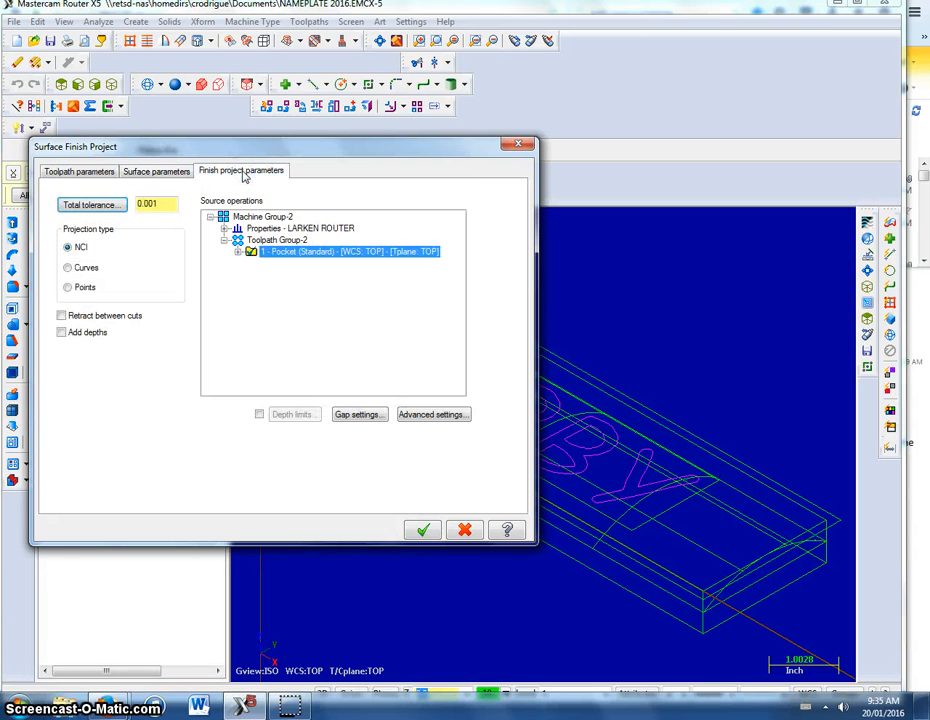
left_click(248, 180)
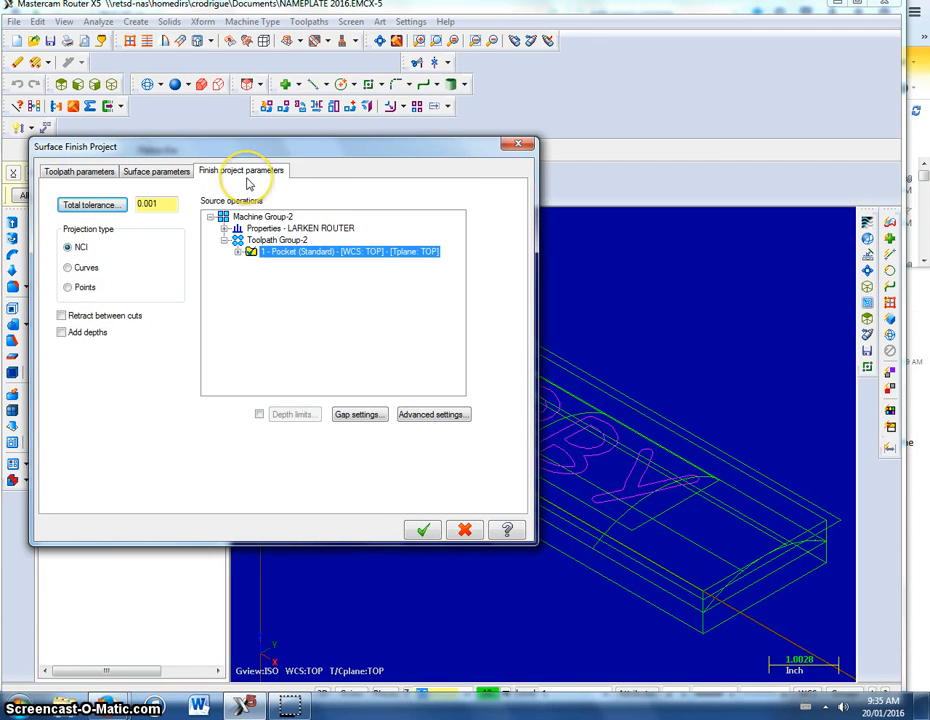
left_click(315, 252)
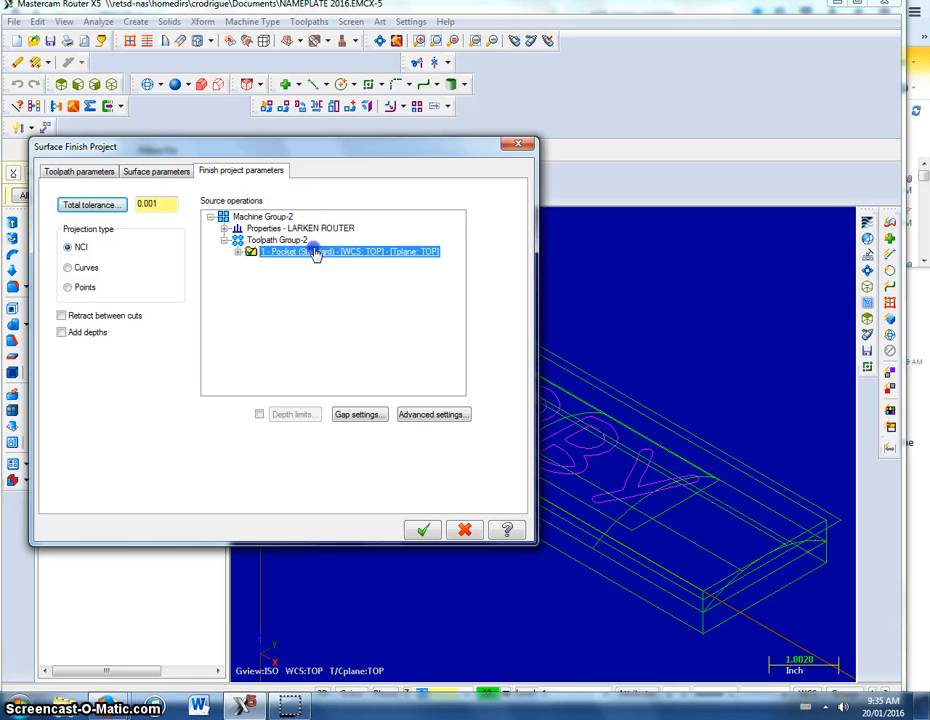
left_click(151, 203)
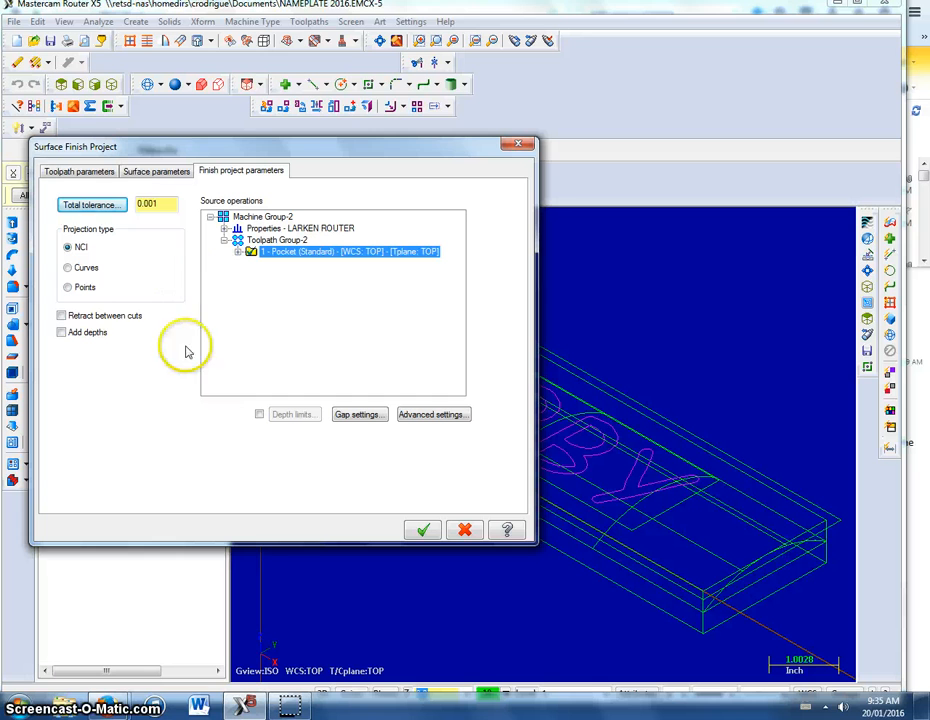
left_click(61, 332)
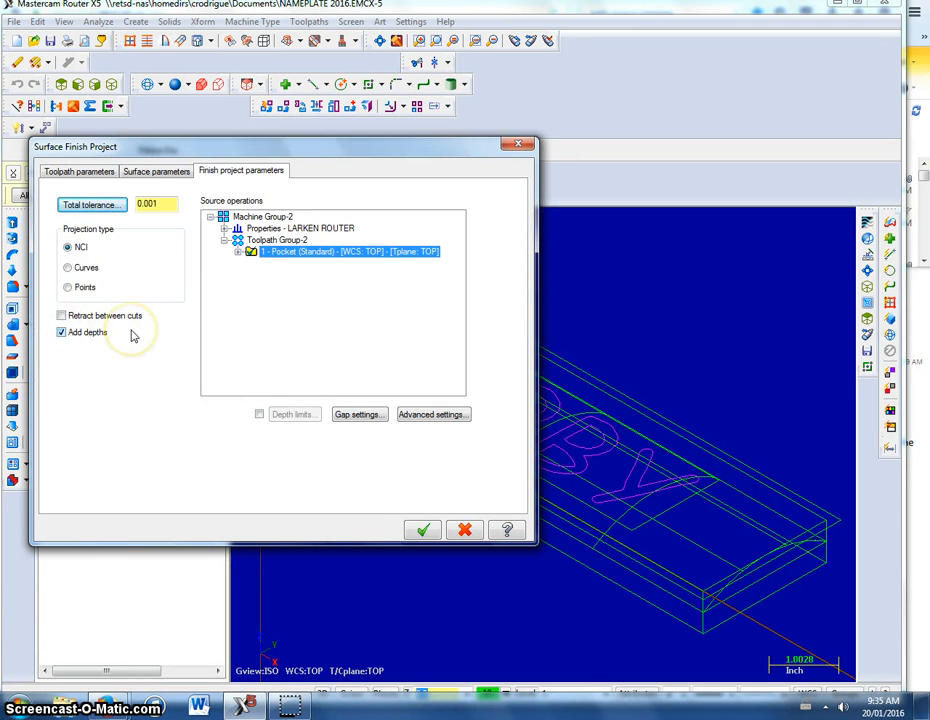
left_click(428, 533)
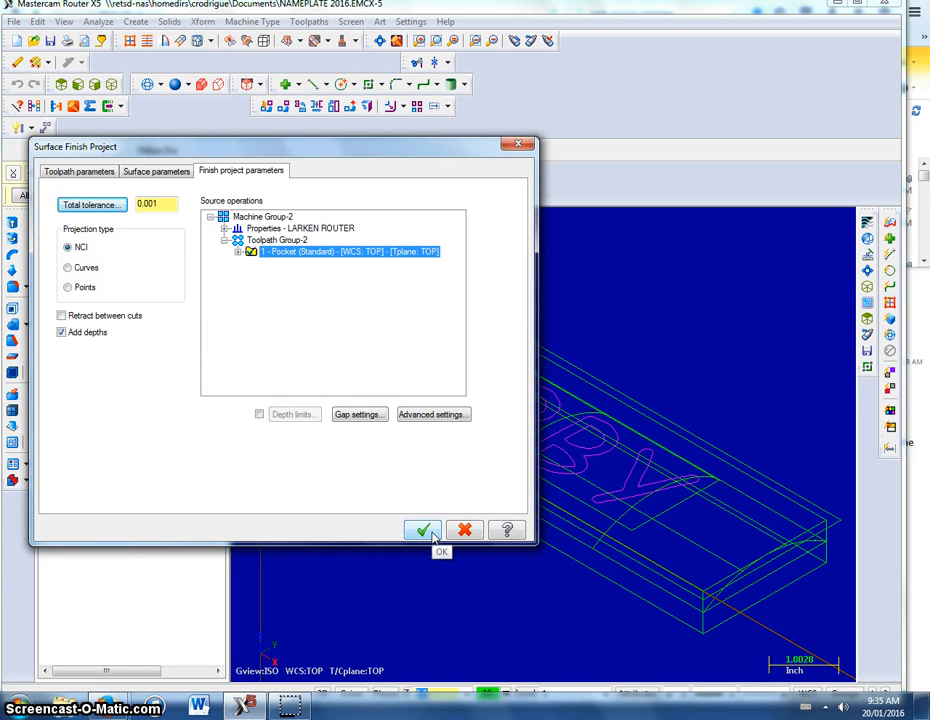
left_click(430, 534)
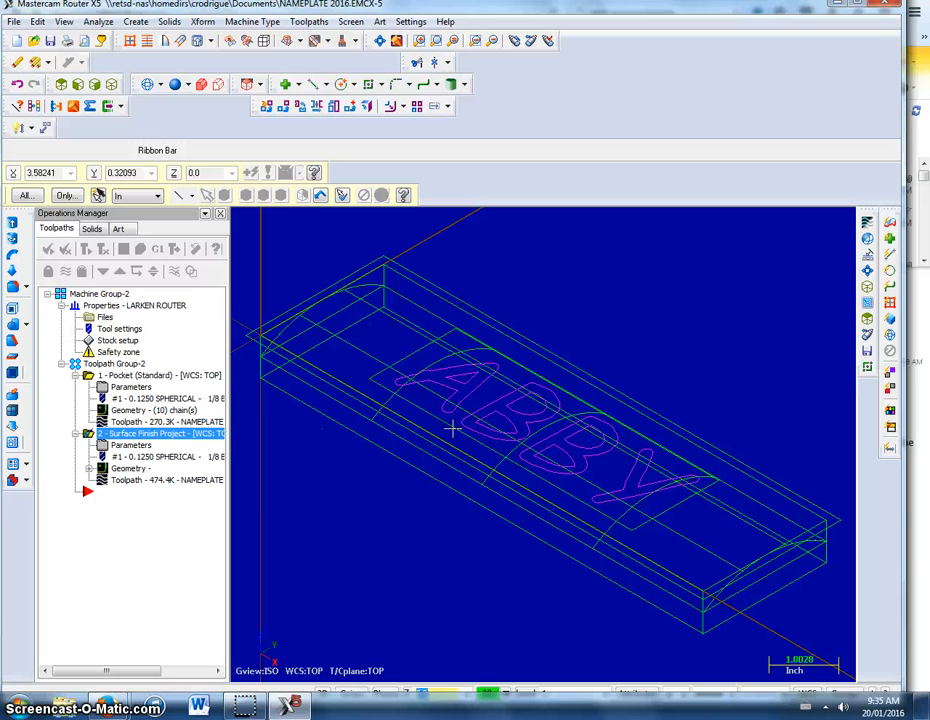
- Turn the toolpath display back on, save the nameplate file, and fit the whole part in the view
key("alt+t")
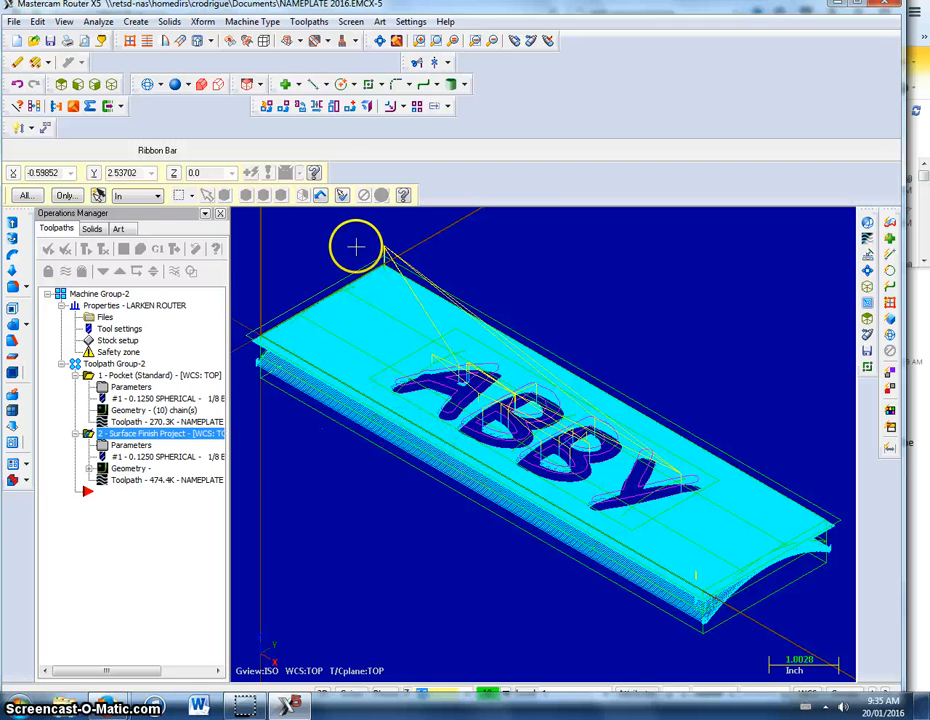
left_click(50, 42)
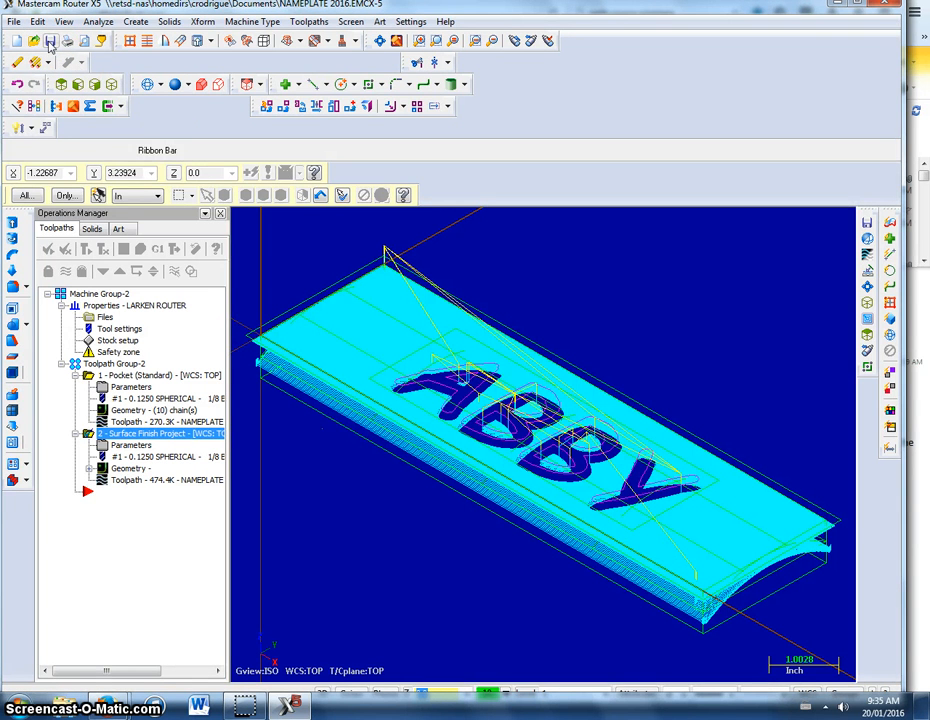
scroll(360, 400, "down", 1)
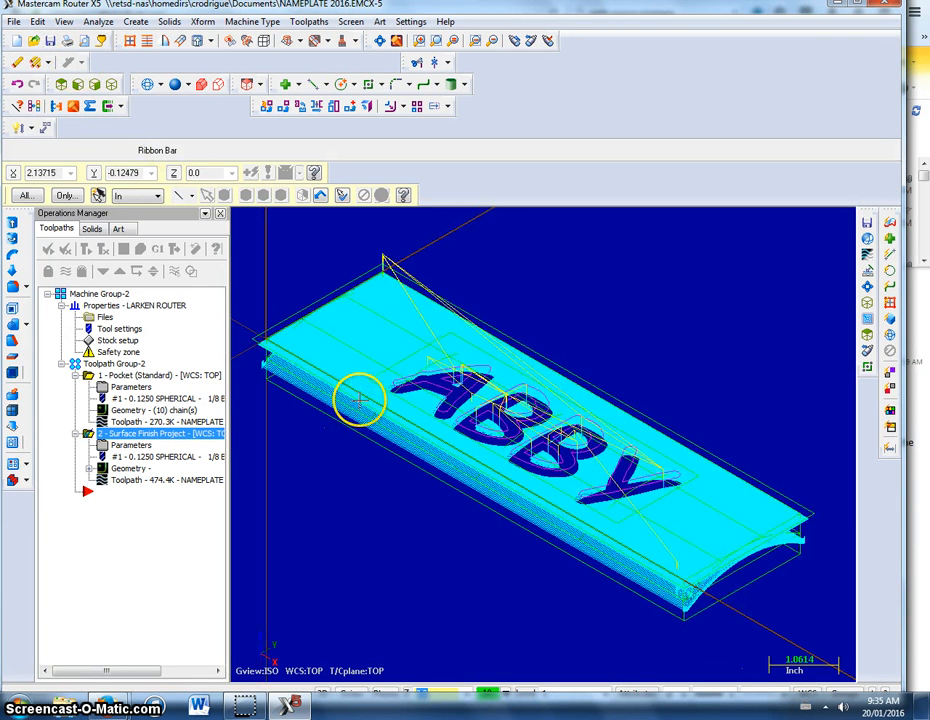
scroll(360, 400, "down", 2)
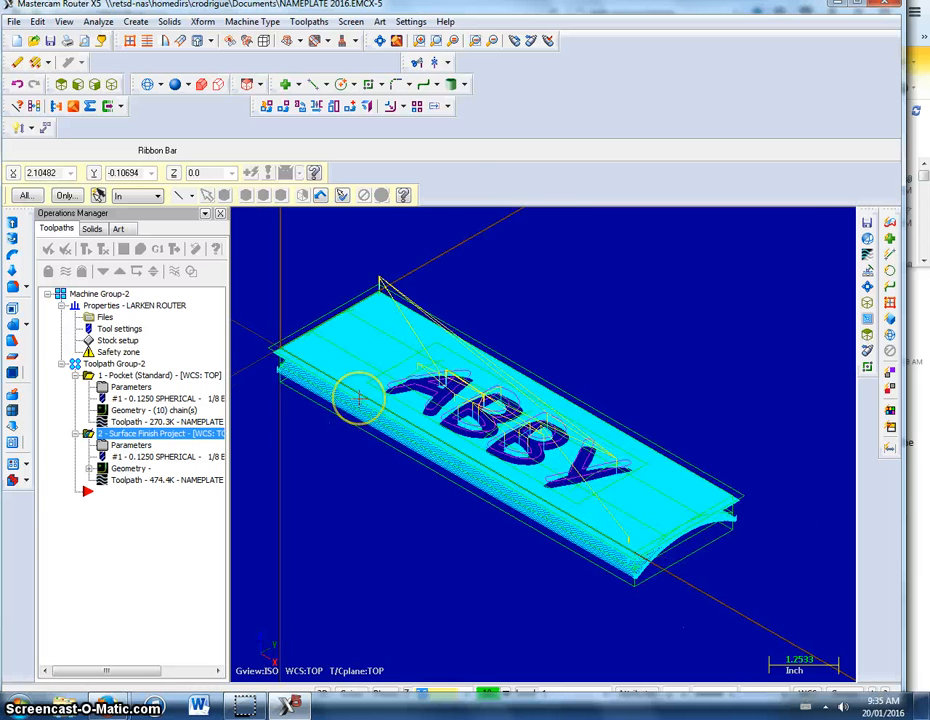
scroll(360, 399, "down", 2)
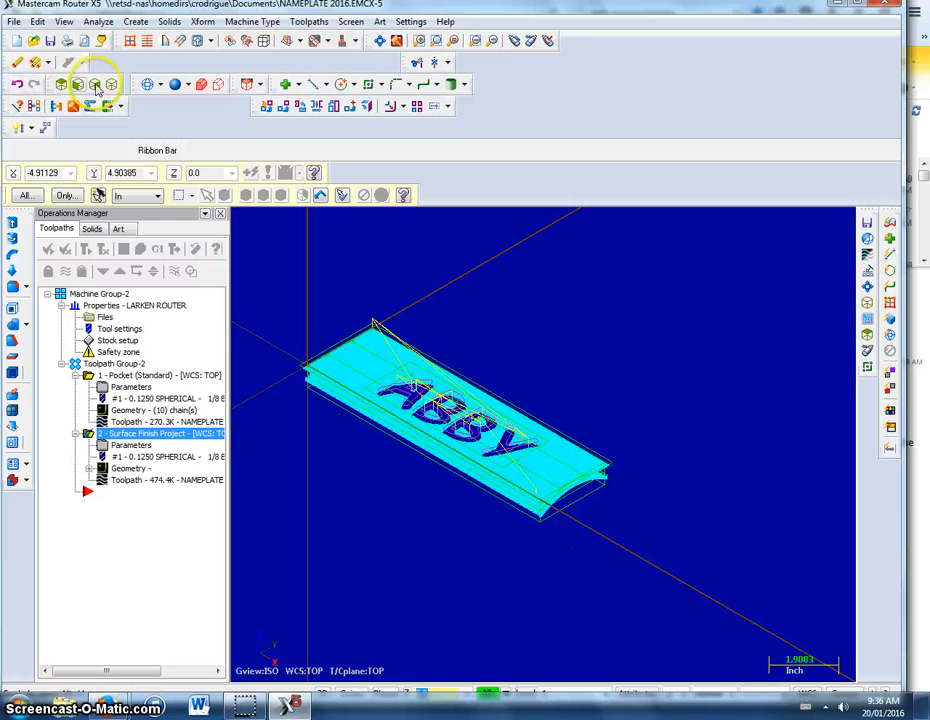
left_click(379, 44)
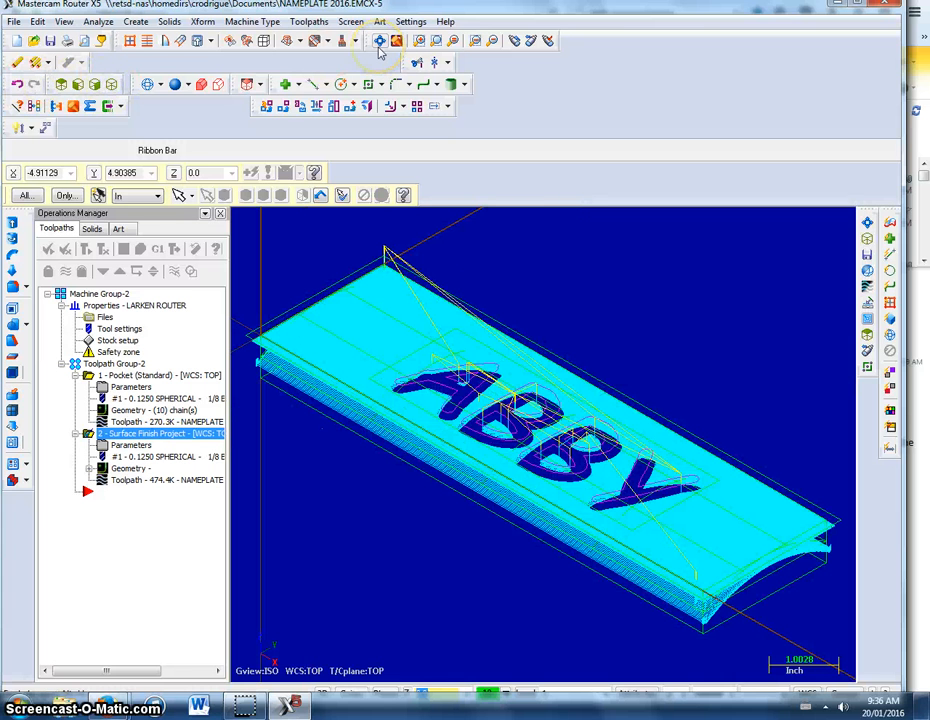
- Start a Surface Finish Parallel toolpath in top view and select the curved nameplate surface as the drive surface
left_click(61, 85)
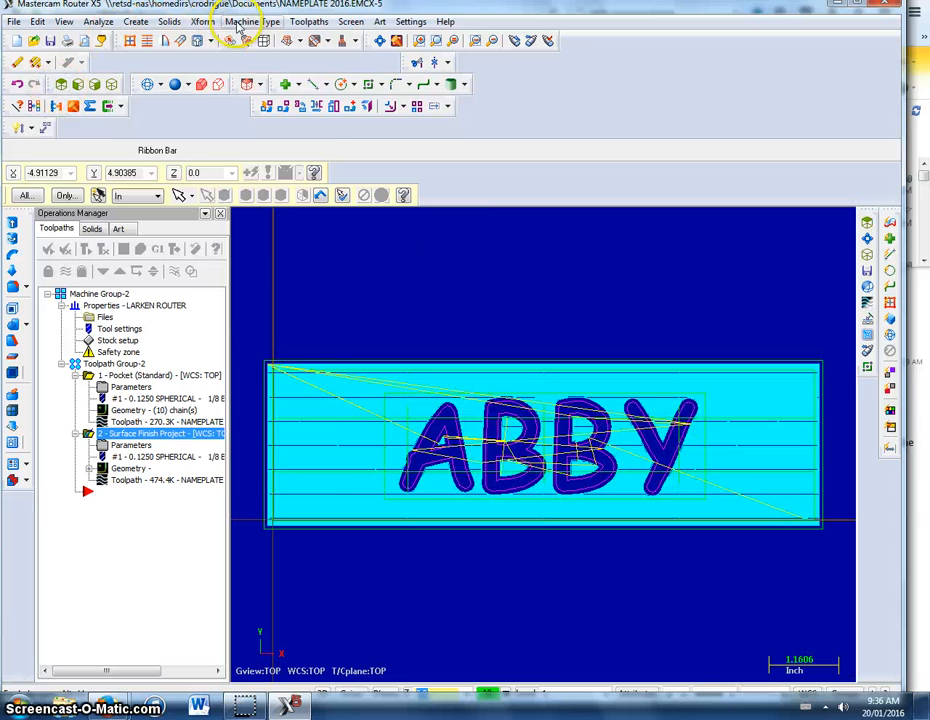
left_click(293, 21)
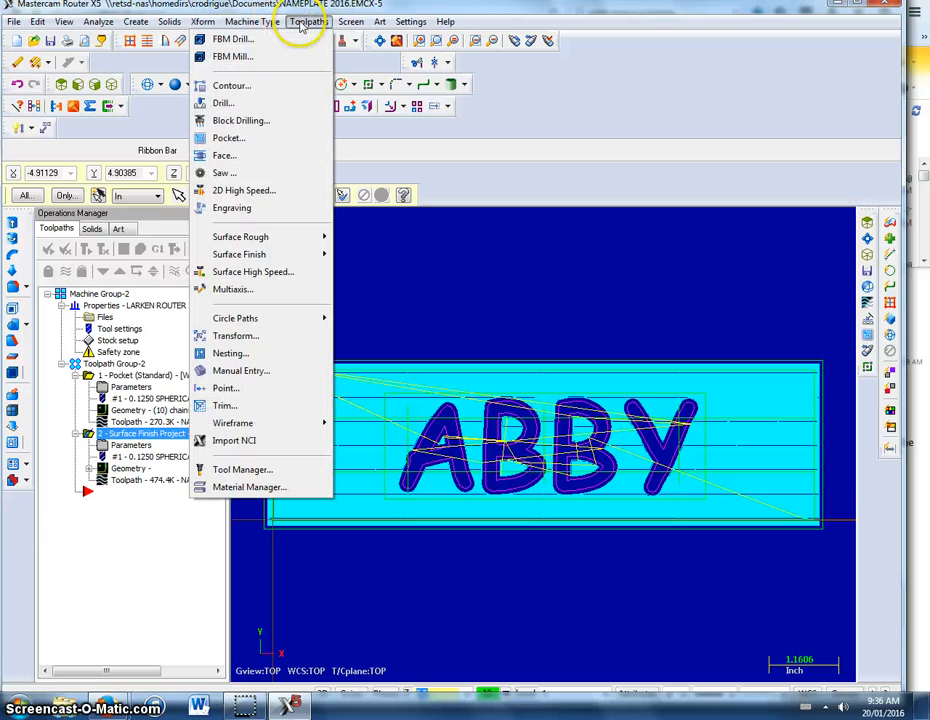
mouse_move(293, 255)
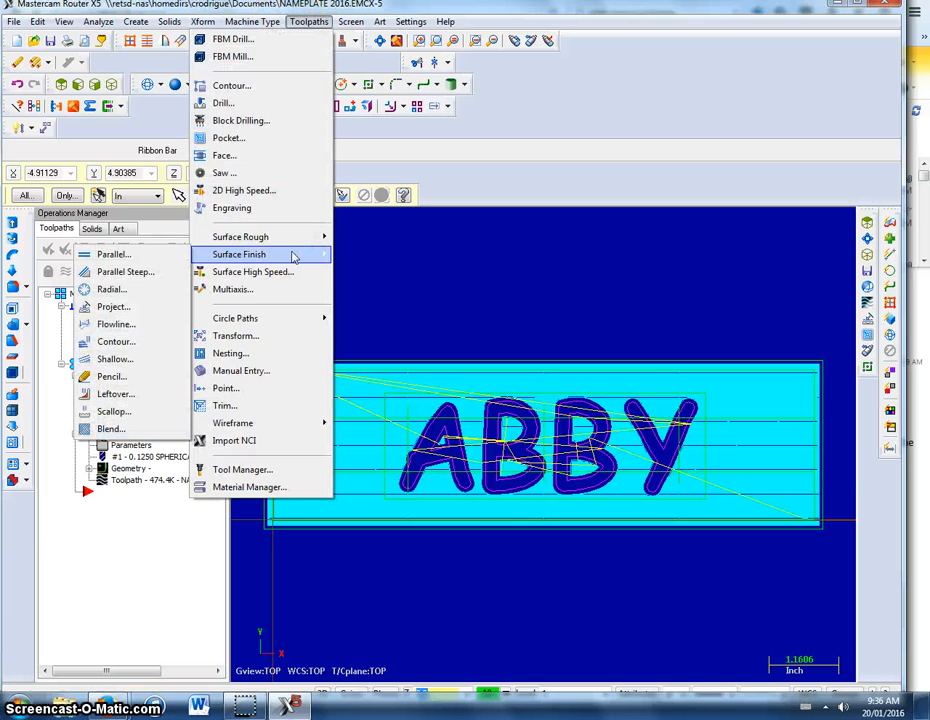
left_click(138, 258)
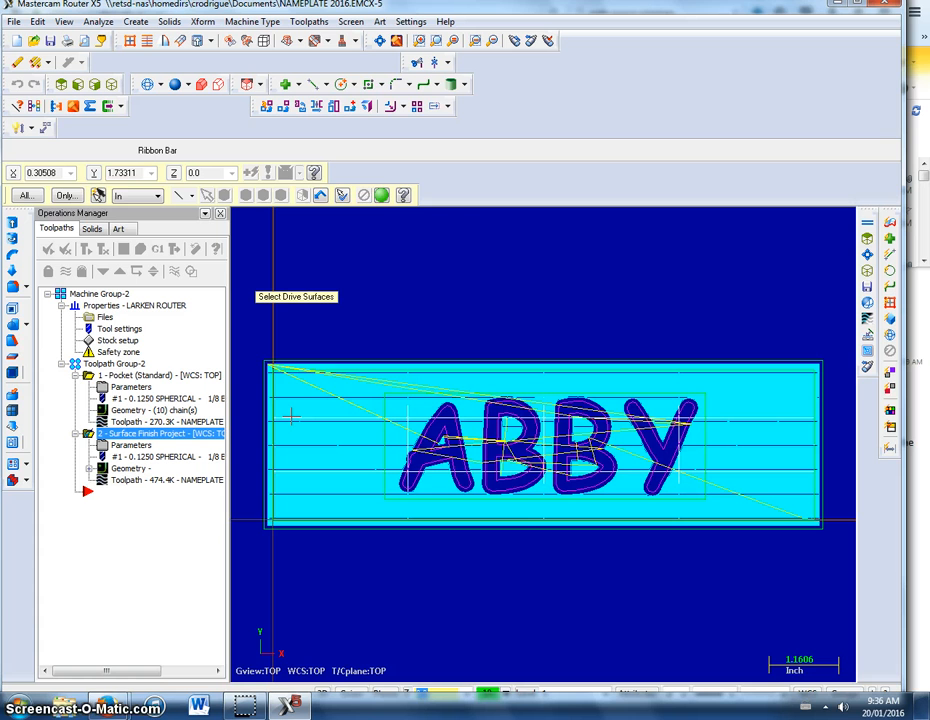
left_click(291, 414)
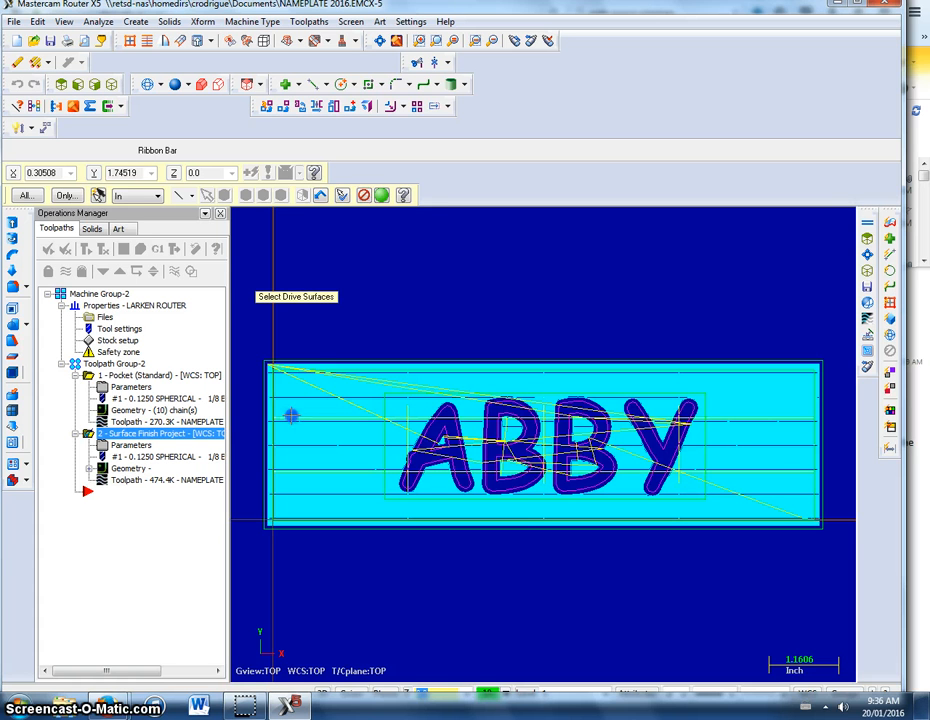
left_click(382, 195)
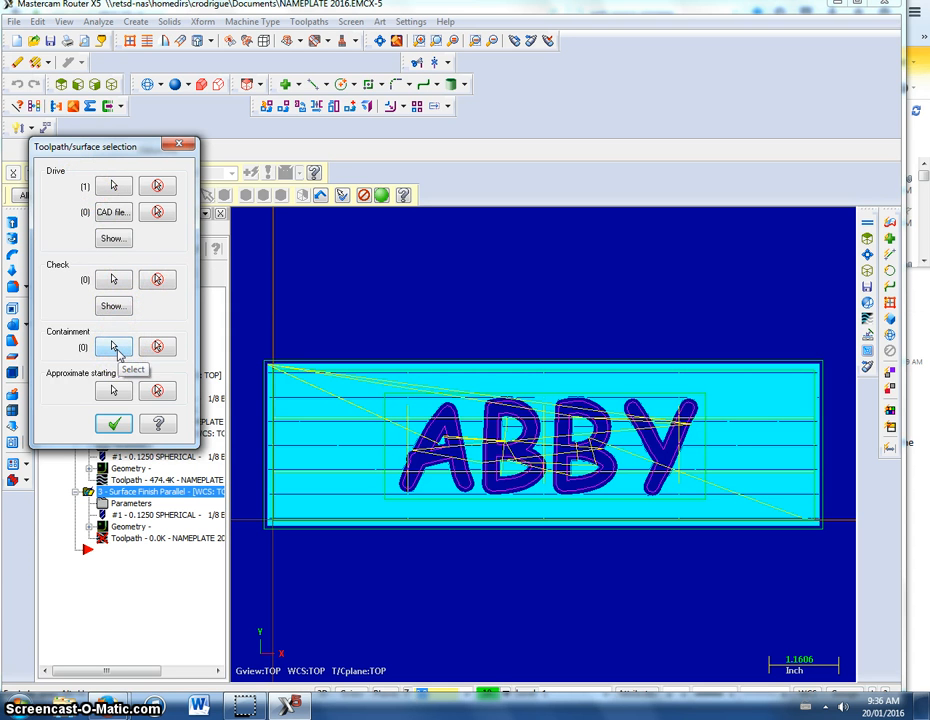
- Chain the rectangle around the lettering as the containment boundary, hide the toolpath display, and accept the surface selection
left_click(113, 347)
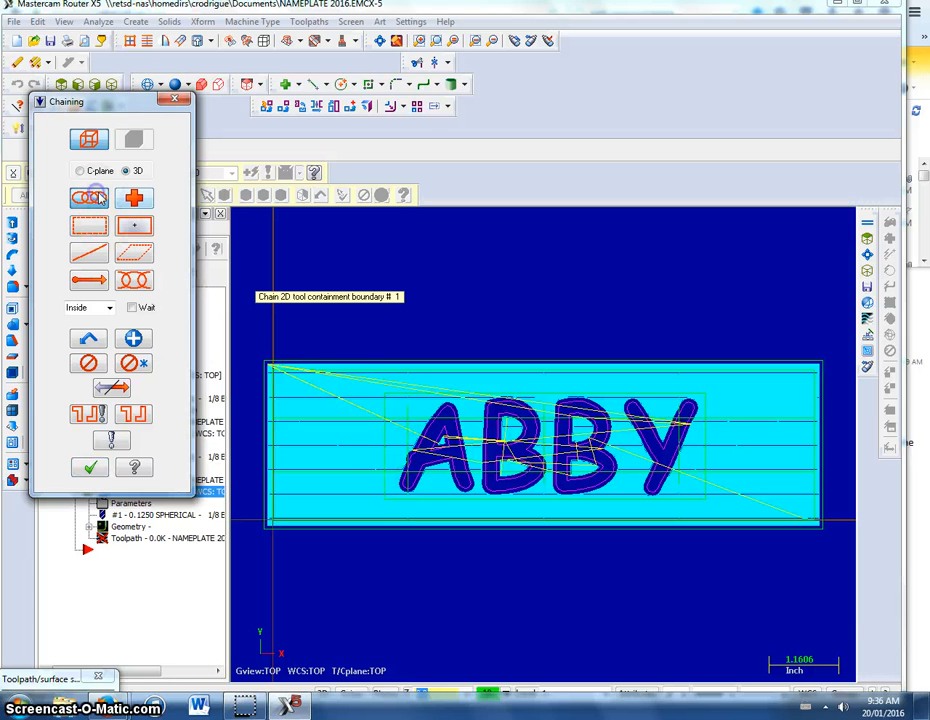
left_click(385, 409)
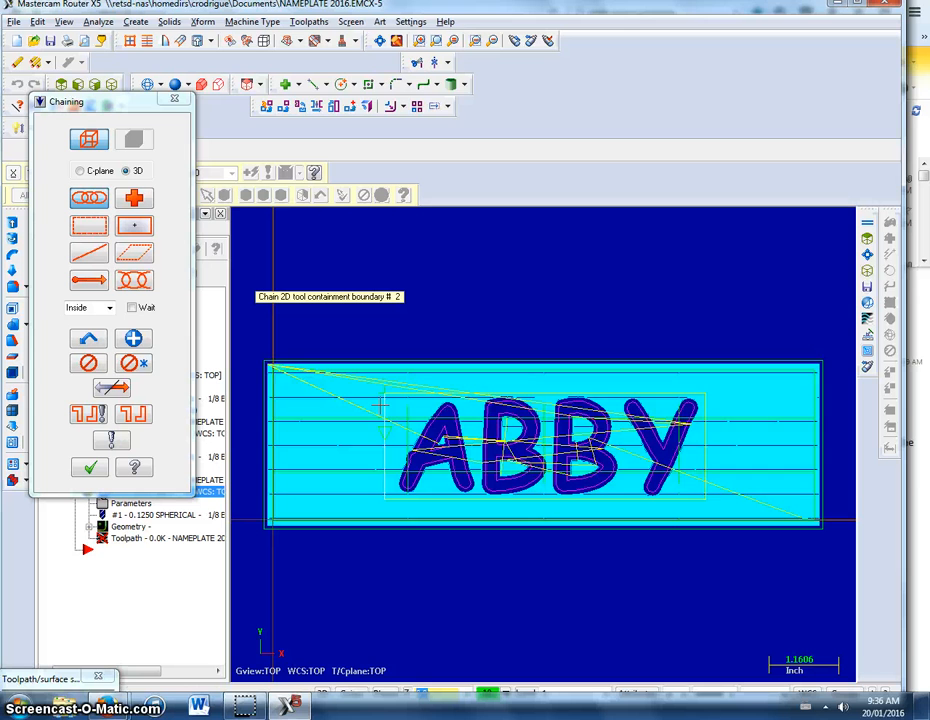
left_click(380, 405)
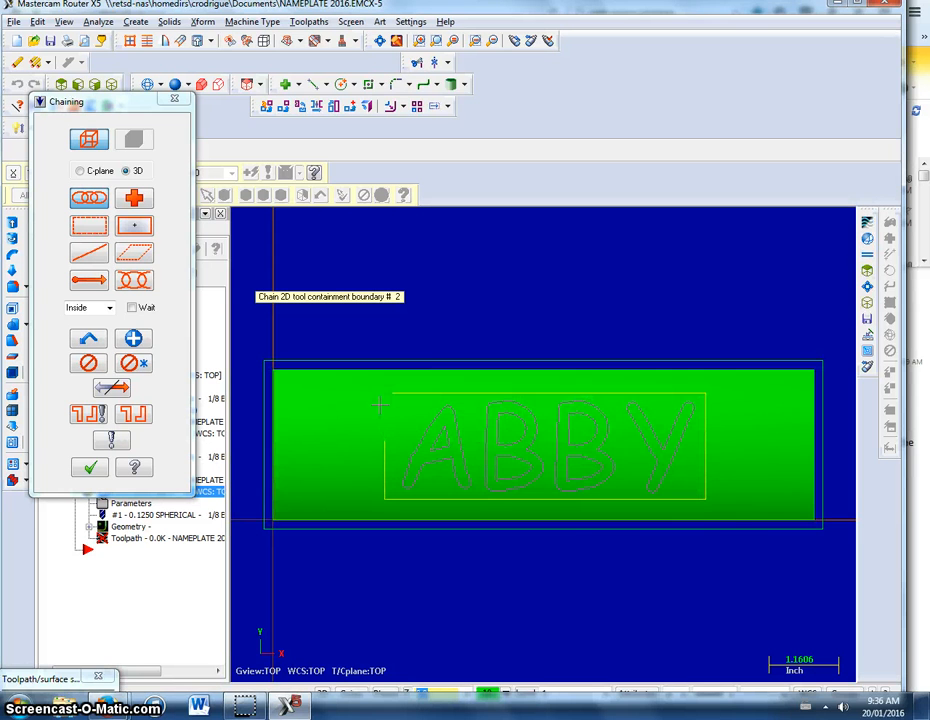
left_click(380, 405)
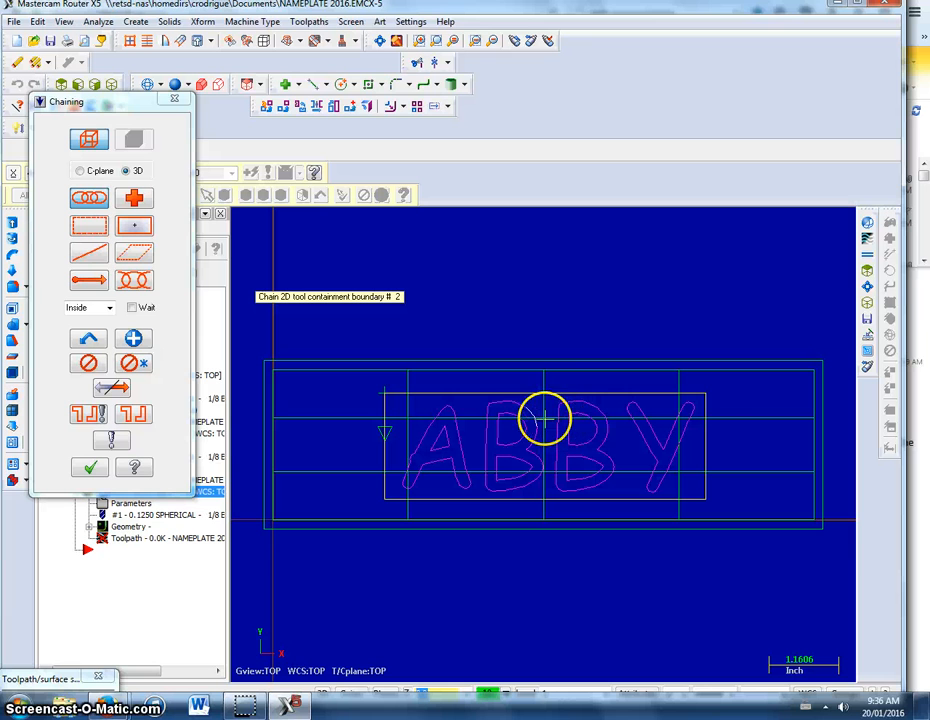
left_click(92, 467)
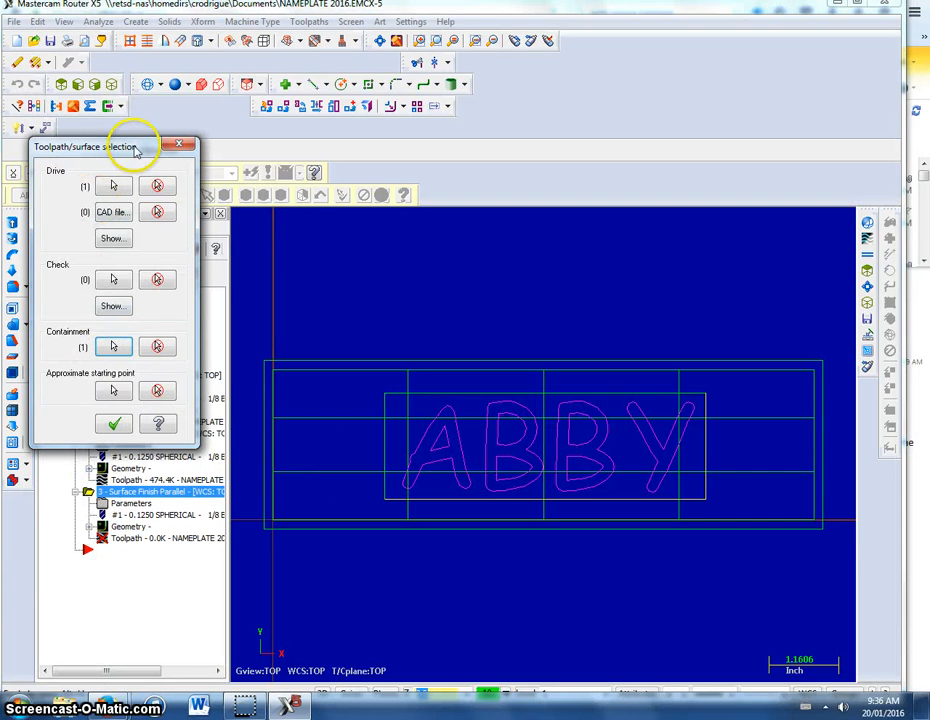
left_click_drag(129, 145, 477, 260)
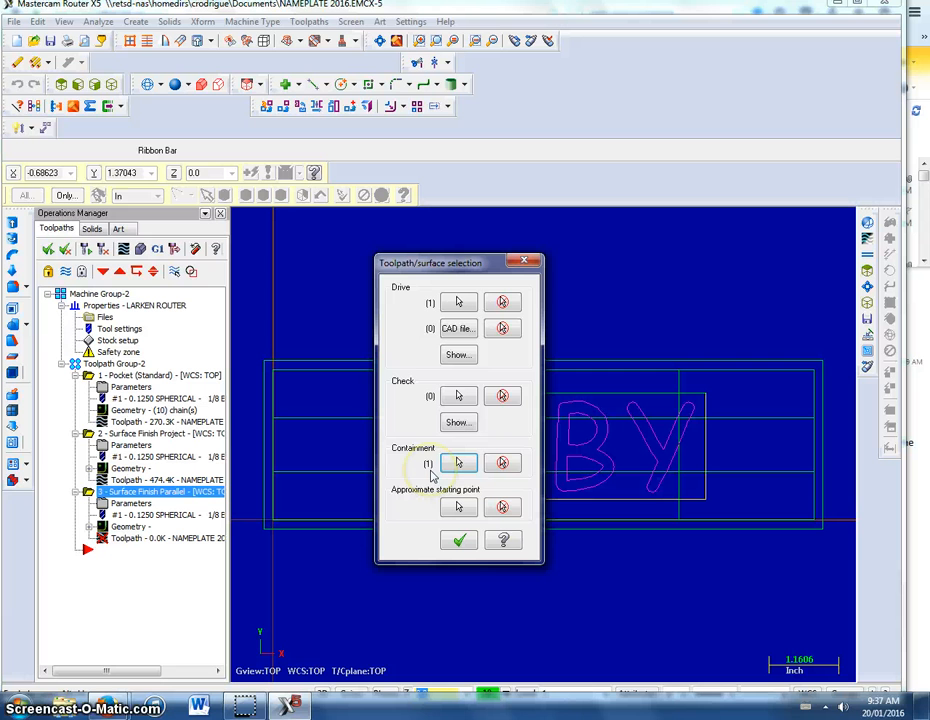
left_click(462, 541)
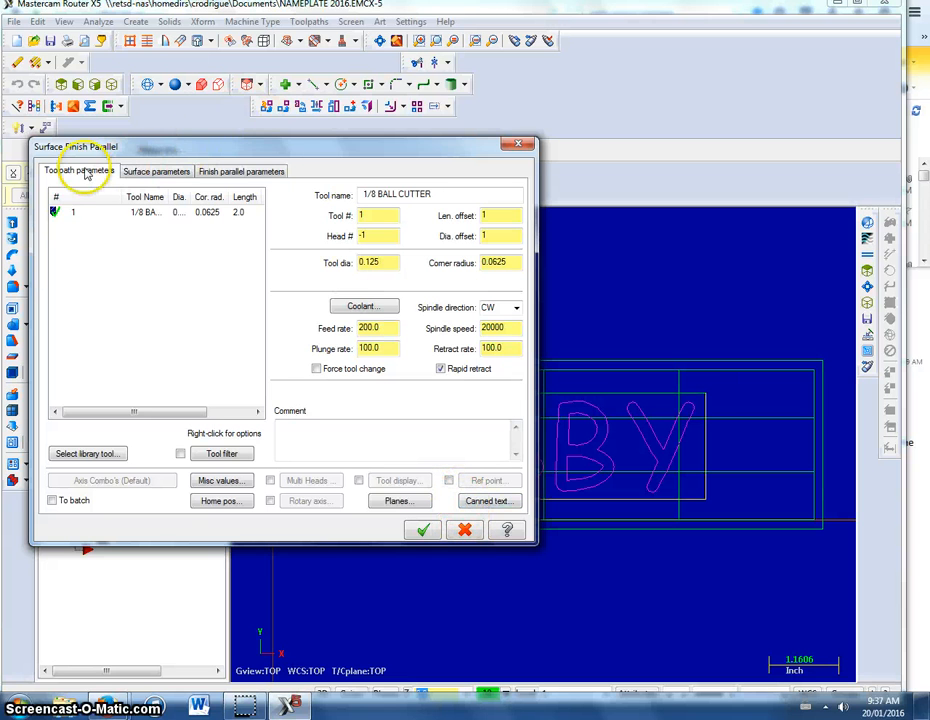
- Choose the 1/8 ball cutter for the Surface Finish Parallel toolpath and make its retract and feed plane absolute
left_click(105, 213)
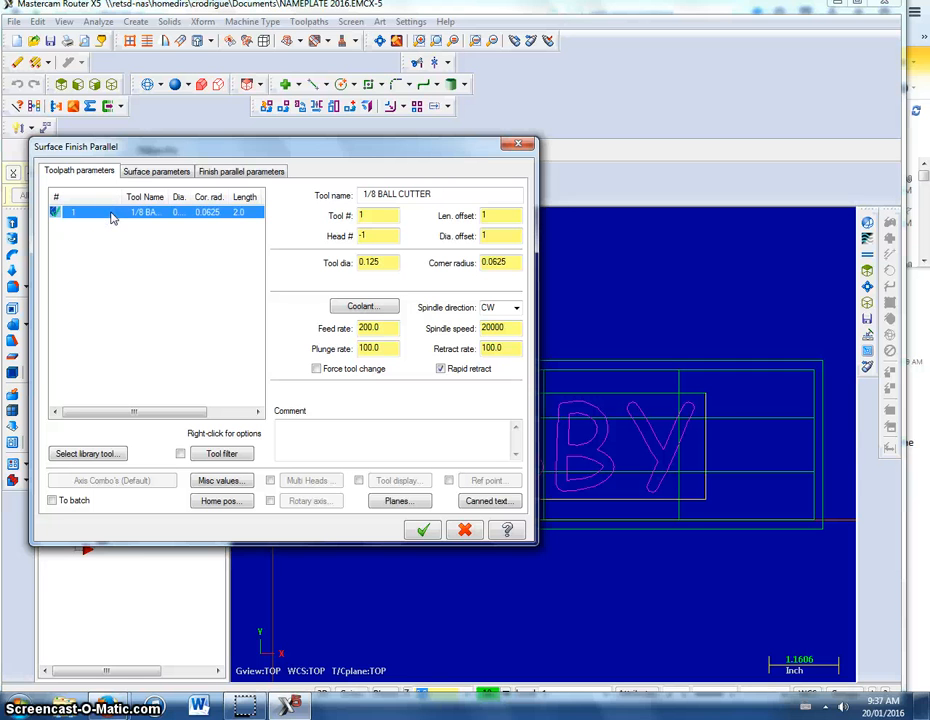
left_click(166, 172)
left_click(176, 178)
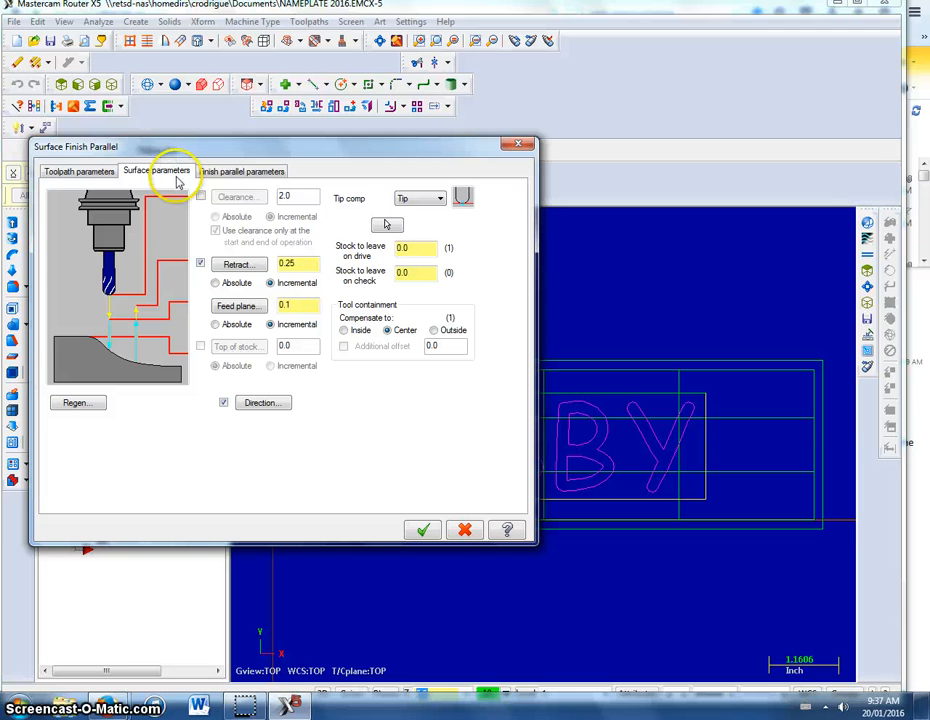
left_click(216, 283)
left_click(215, 324)
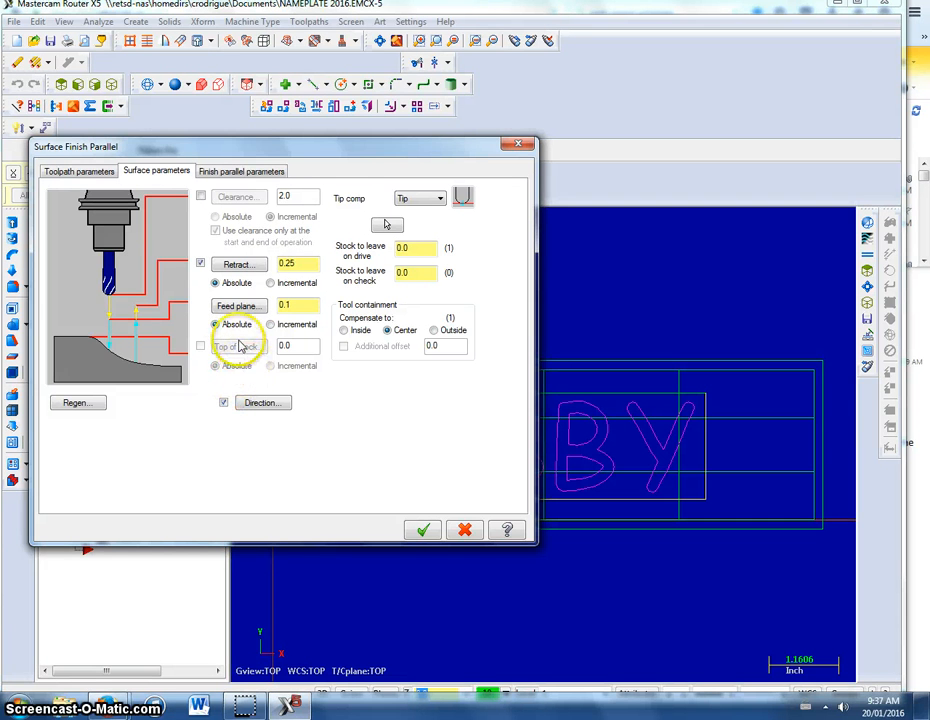
- Generate the Surface Finish Parallel toolpath with the default finish parameters of 0.001 total tolerance and 0.05 maximum stepover, and save the nameplate file
left_click(245, 172)
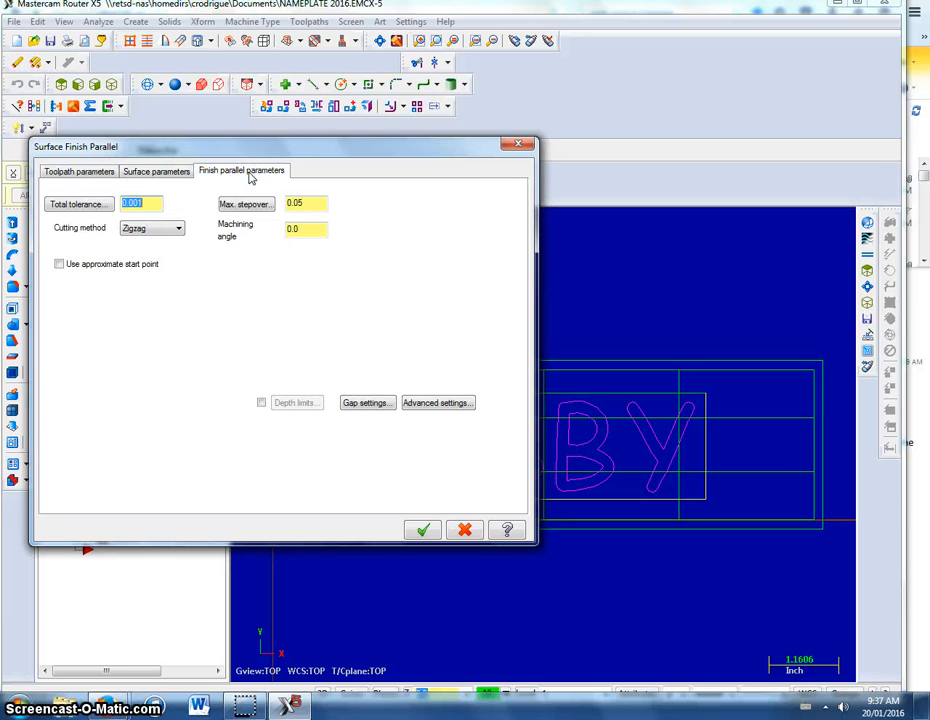
left_click(152, 204)
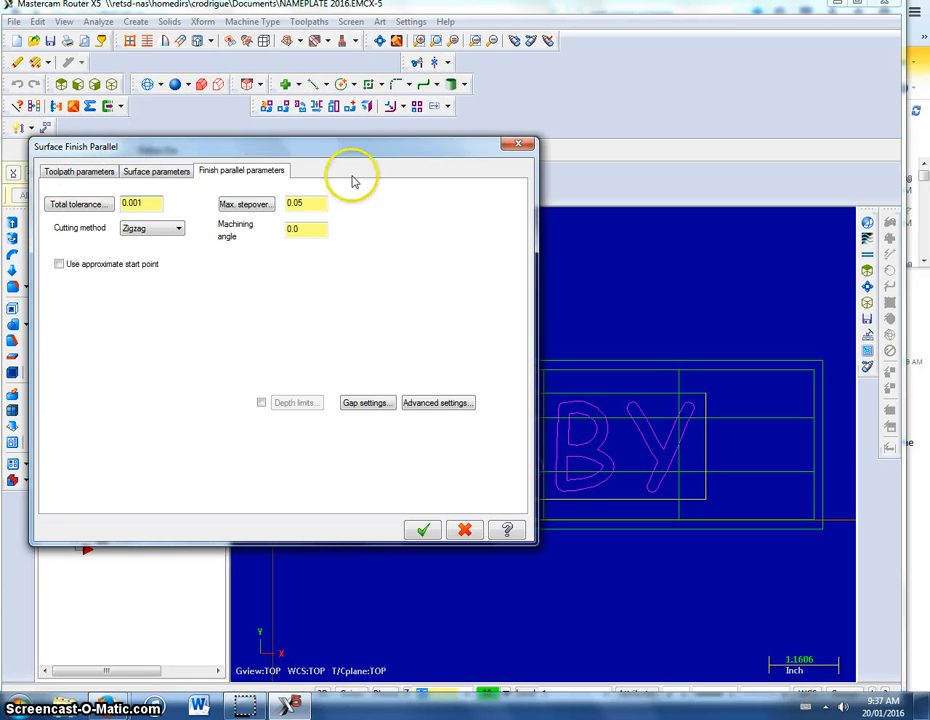
left_click(297, 203)
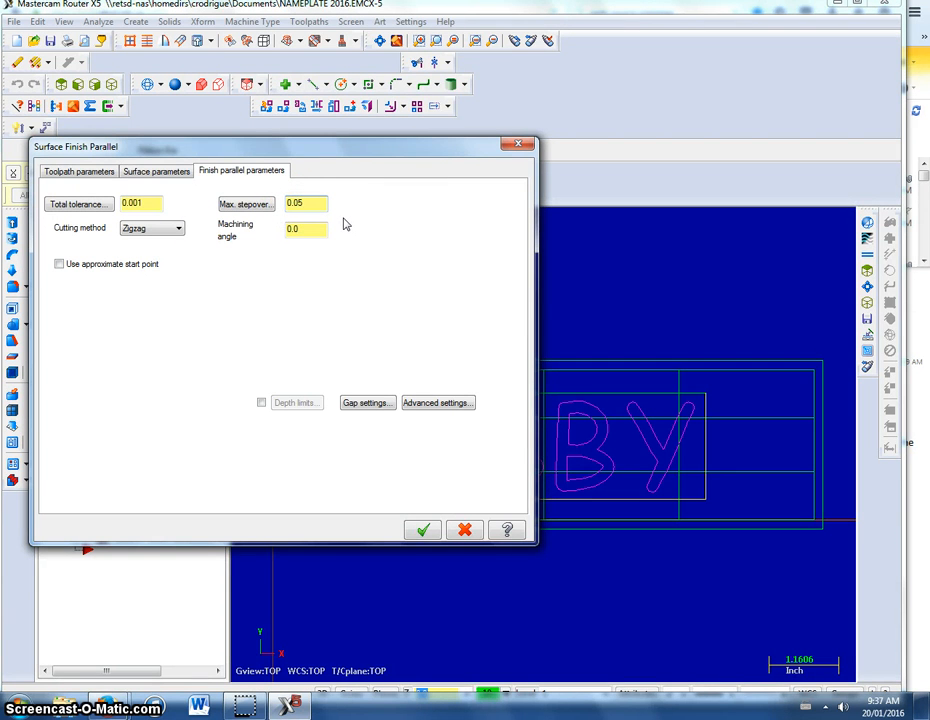
left_click(302, 205)
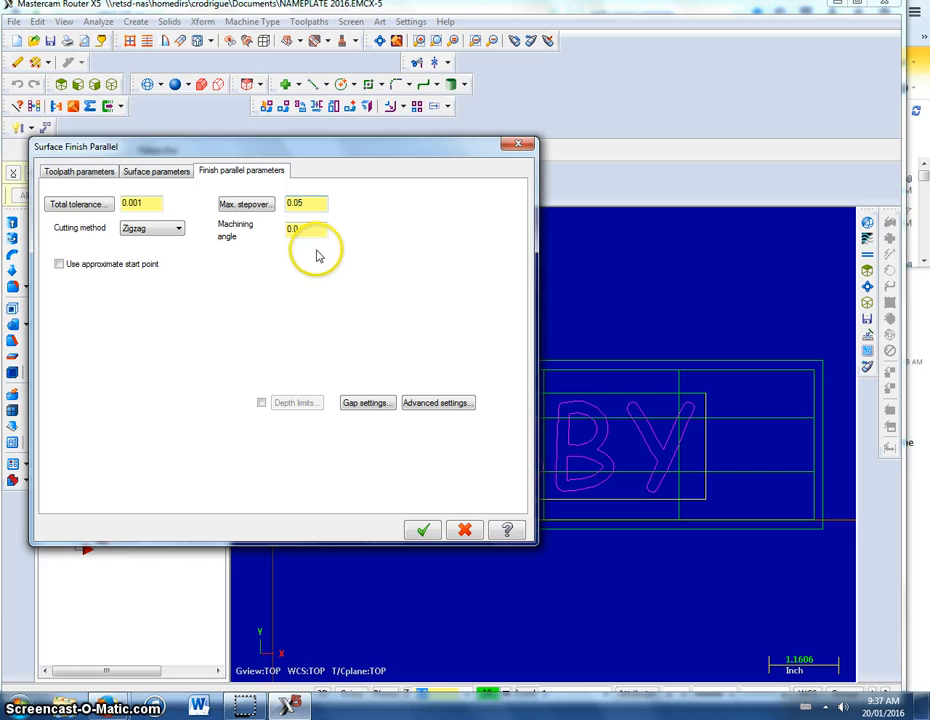
left_click(422, 535)
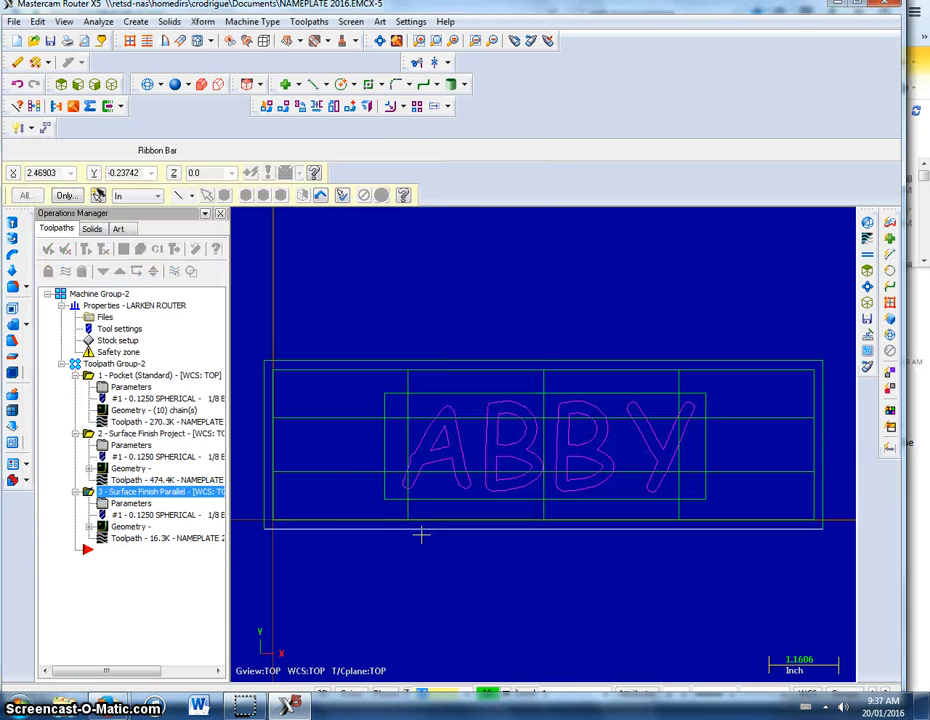
left_click(50, 41)
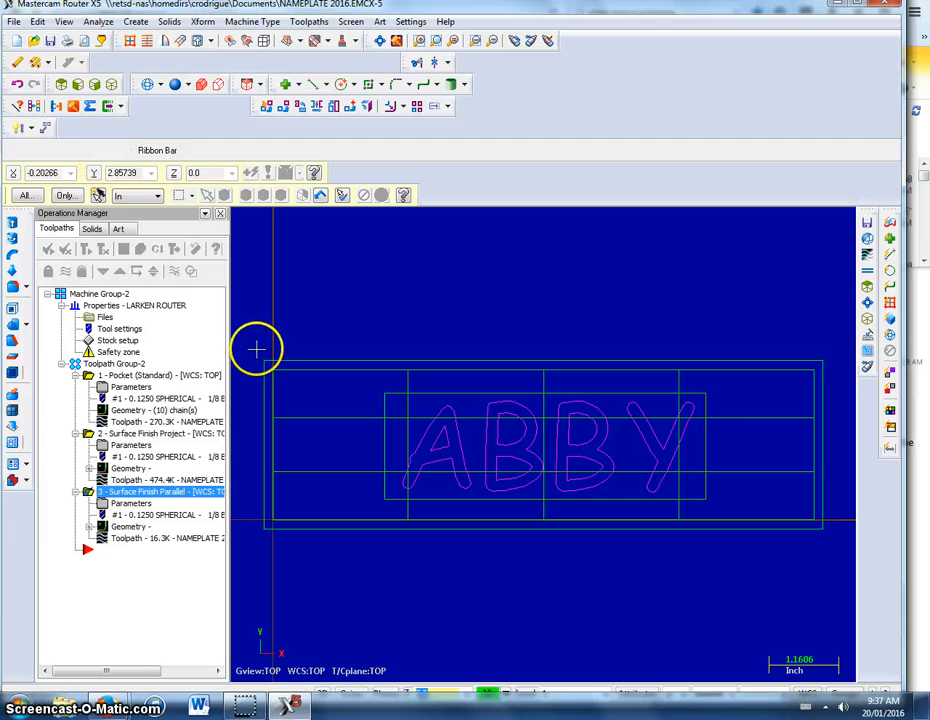